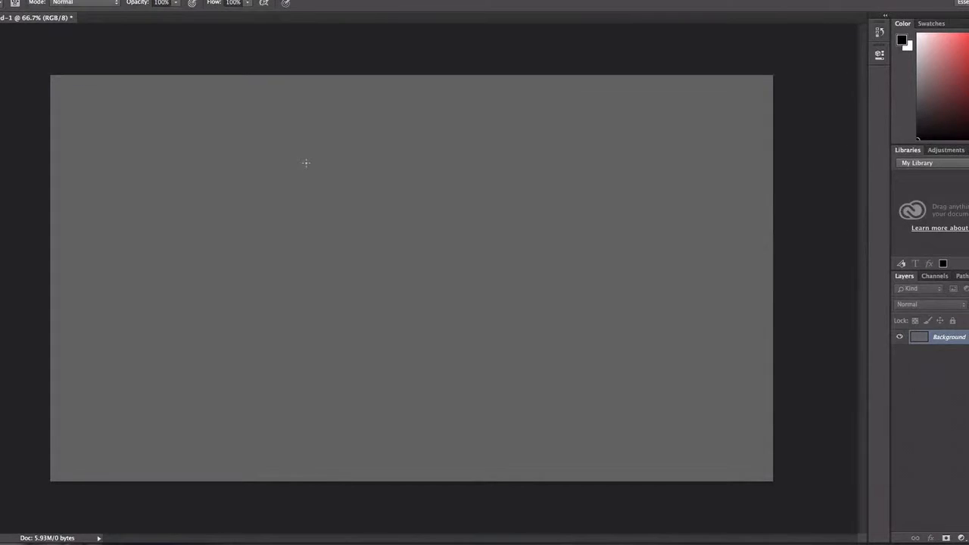
- Paint a large solid black block shape in the middle of the grey canvas
{"action": "left_click", "coordinate": [420, 463]}
{"action": "mouse_move", "coordinate": [284, 226]}
{"action": "left_mouse_down"}
{"action": "mouse_move", "coordinate": [303, 323]}
{"action": "mouse_move", "coordinate": [293, 292]}
{"action": "mouse_move", "coordinate": [334, 369]}
{"action": "mouse_move", "coordinate": [394, 405]}
{"action": "mouse_move", "coordinate": [429, 262]}
{"action": "left_mouse_up"}
{"action": "mouse_move", "coordinate": [445, 418]}
{"action": "left_mouse_down"}
{"action": "mouse_move", "coordinate": [516, 330]}
{"action": "mouse_move", "coordinate": [508, 173]}
{"action": "mouse_move", "coordinate": [398, 141]}
{"action": "mouse_move", "coordinate": [470, 189]}
{"action": "mouse_move", "coordinate": [333, 329]}
{"action": "mouse_move", "coordinate": [523, 184]}
{"action": "mouse_move", "coordinate": [489, 241]}
{"action": "left_mouse_up"}
- Sample the background grey and cut straight upper-left and upper-right edges into the black shape
{"action": "key", "text": "e"}
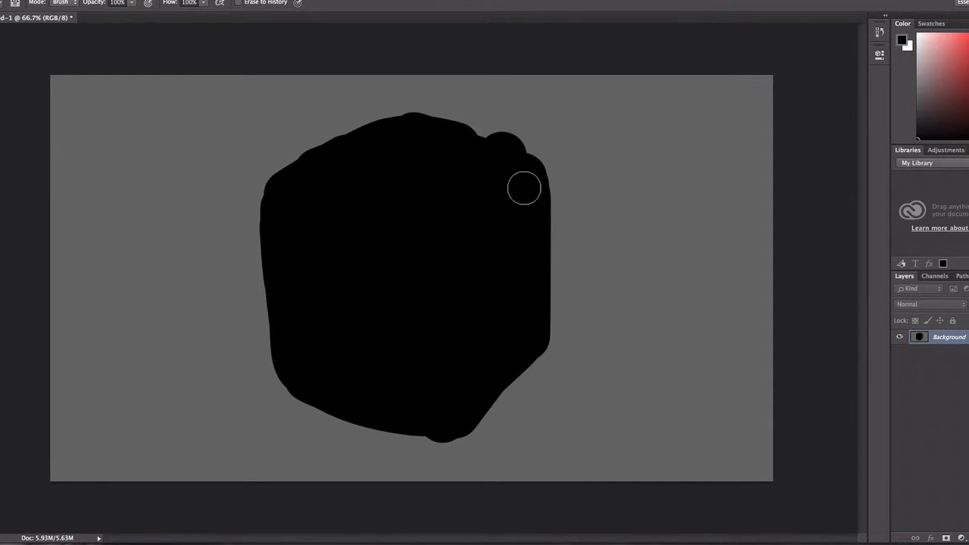
{"action": "key", "text": "b"}
{"action": "left_click", "coordinate": [301, 128], "text": "alt"}
{"action": "mouse_move", "coordinate": [258, 164]}
{"action": "left_mouse_down"}
{"action": "mouse_move", "coordinate": [393, 97]}
{"action": "mouse_move", "coordinate": [270, 154]}
{"action": "mouse_move", "coordinate": [455, 97]}
{"action": "left_mouse_up"}
{"action": "key", "text": "super+z"}
{"action": "left_click_drag", "start_coordinate": [340, 99], "coordinate": [552, 138]}
{"action": "key", "text": "super+z"}
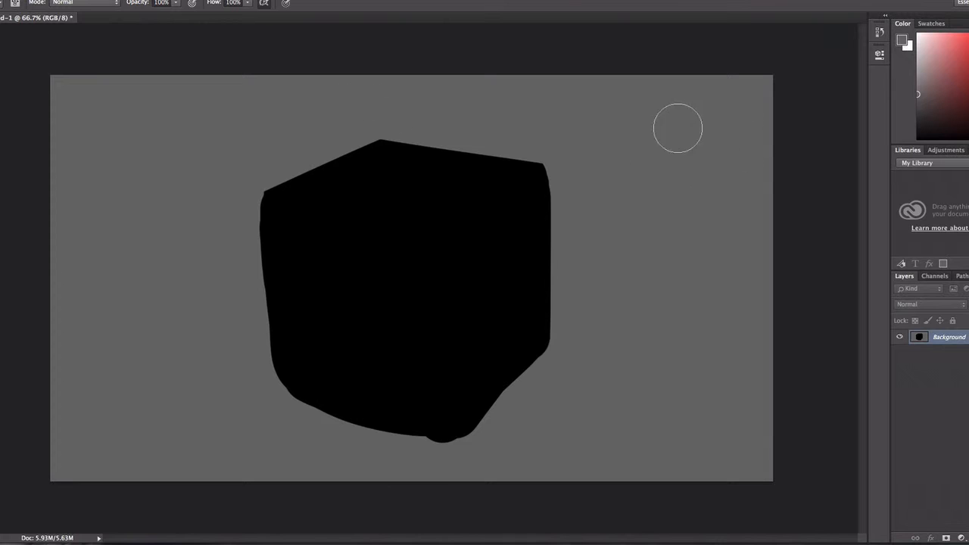
- Trim the black shape's right and left sides into straight edges with the background grey
{"action": "left_click_drag", "start_coordinate": [560, 364], "coordinate": [569, 151]}
{"action": "left_click_drag", "start_coordinate": [280, 170], "coordinate": [290, 482]}
{"action": "key", "text": "super+z"}
{"action": "left_click_drag", "start_coordinate": [246, 155], "coordinate": [262, 482]}
{"action": "key", "text": "super+z"}
{"action": "key", "text": "super+z"}
{"action": "mouse_move", "coordinate": [236, 155]}
{"action": "left_mouse_down"}
{"action": "mouse_move", "coordinate": [280, 394]}
{"action": "mouse_move", "coordinate": [276, 430]}
{"action": "mouse_move", "coordinate": [263, 424]}
{"action": "left_mouse_up"}
{"action": "key", "text": "super+z"}
- Cut the bottom of the black shape into two straight edges meeting at a lower corner
{"action": "left_click_drag", "start_coordinate": [634, 275], "coordinate": [443, 480]}
{"action": "mouse_move", "coordinate": [244, 389]}
{"action": "left_mouse_down"}
{"action": "mouse_move", "coordinate": [564, 490]}
{"action": "mouse_move", "coordinate": [544, 513]}
{"action": "left_mouse_up"}
{"action": "key", "text": "super+z"}
{"action": "left_click_drag", "start_coordinate": [250, 371], "coordinate": [477, 488]}
{"action": "key", "text": "super+z"}
{"action": "mouse_move", "coordinate": [214, 365]}
{"action": "left_mouse_down"}
{"action": "mouse_move", "coordinate": [454, 488]}
{"action": "mouse_move", "coordinate": [467, 444]}
{"action": "mouse_move", "coordinate": [616, 298]}
{"action": "left_mouse_up"}
{"action": "mouse_move", "coordinate": [558, 343]}
{"action": "left_mouse_down"}
{"action": "mouse_move", "coordinate": [542, 377]}
{"action": "mouse_move", "coordinate": [423, 461]}
{"action": "mouse_move", "coordinate": [457, 452]}
{"action": "left_mouse_up"}
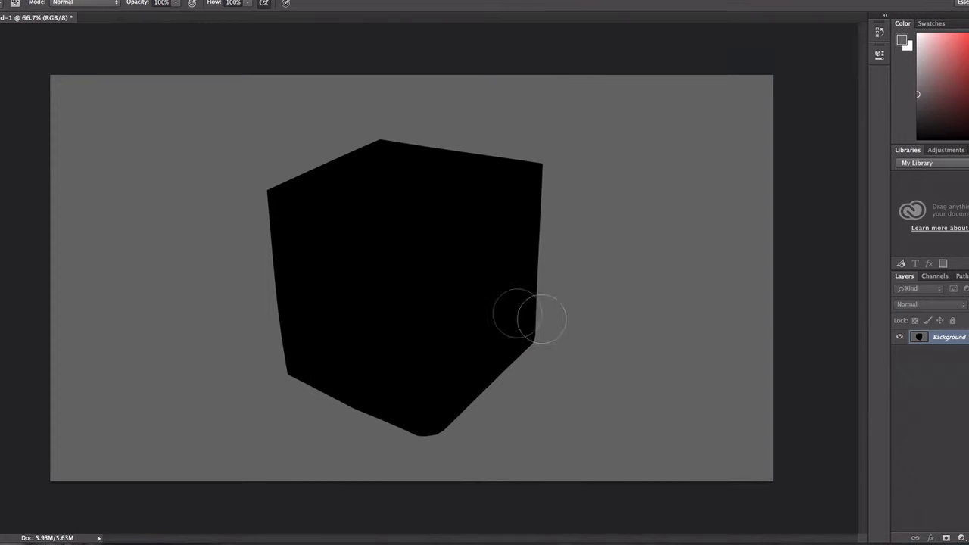
- Clean up the left edge and round off the block's corners with the background grey
{"action": "left_click_drag", "start_coordinate": [240, 195], "coordinate": [235, 219]}
{"action": "key", "text": "super+z"}
{"action": "mouse_move", "coordinate": [263, 450]}
{"action": "left_mouse_down"}
{"action": "mouse_move", "coordinate": [238, 198]}
{"action": "mouse_move", "coordinate": [259, 169]}
{"action": "left_mouse_up"}
{"action": "left_click_drag", "start_coordinate": [347, 164], "coordinate": [338, 163]}
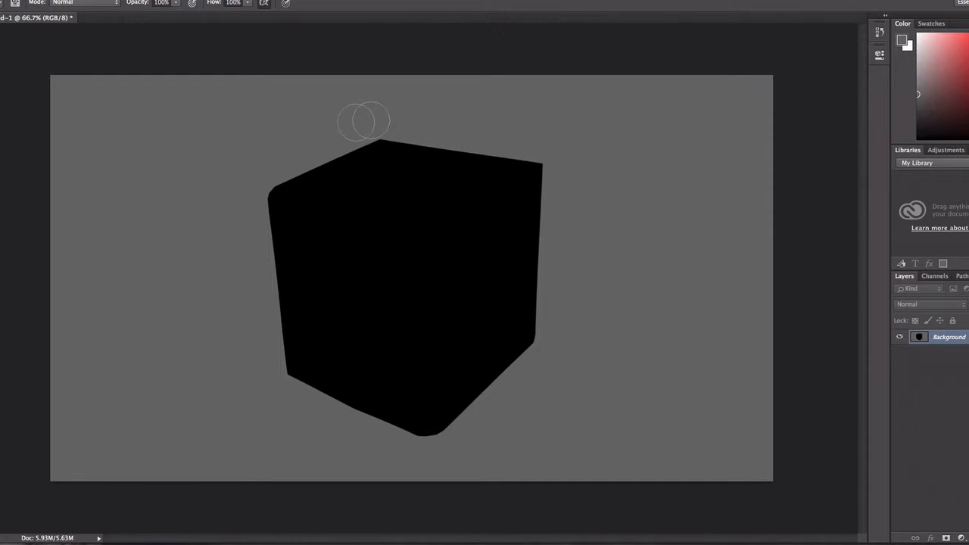
{"action": "left_click_drag", "start_coordinate": [543, 144], "coordinate": [557, 152]}
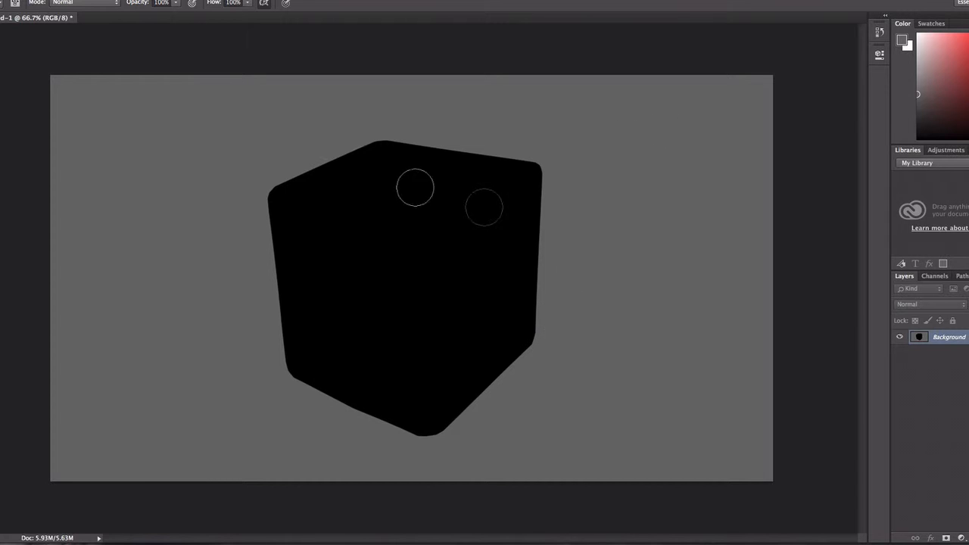
- Refine the block's upper-left edge and top corner with straight strokes of background grey
{"action": "left_click", "coordinate": [250, 177]}
{"action": "left_click", "coordinate": [404, 114], "text": "shift"}
{"action": "key", "text": "super+z"}
{"action": "left_click", "coordinate": [252, 179]}
{"action": "left_click", "coordinate": [467, 94], "text": "shift"}
{"action": "key", "text": "super+z"}
{"action": "left_click", "coordinate": [298, 159], "text": "shift"}
{"action": "left_click", "coordinate": [420, 101], "text": "shift"}
{"action": "key", "text": "super+z"}
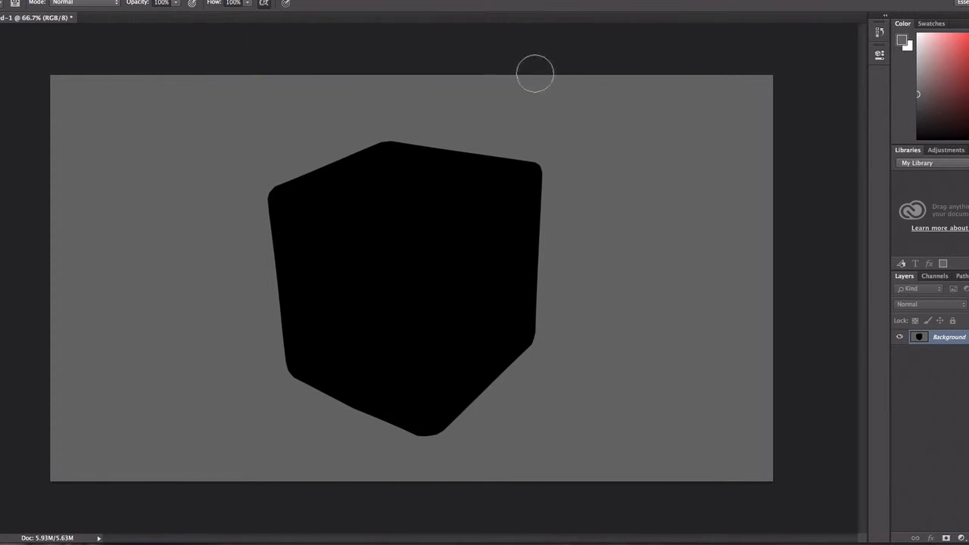
- Select the area around the block, rotate it slightly clockwise with Free Transform, and deselect
{"action": "key", "text": "m"}
{"action": "left_click_drag", "start_coordinate": [205, 107], "coordinate": [613, 454]}
{"action": "key", "text": "super+t"}
{"action": "left_click_drag", "start_coordinate": [638, 147], "coordinate": [667, 148]}
{"action": "key", "text": "Return"}
{"action": "key", "text": "super+d"}
- Paint over the surroundings of the rotated block with background grey to tidy its outline
{"action": "key", "text": "b"}
{"action": "mouse_move", "coordinate": [205, 262]}
{"action": "left_mouse_down"}
{"action": "mouse_move", "coordinate": [234, 378]}
{"action": "mouse_move", "coordinate": [409, 454]}
{"action": "left_mouse_up"}
{"action": "mouse_move", "coordinate": [411, 102]}
{"action": "left_mouse_down"}
{"action": "mouse_move", "coordinate": [548, 129]}
{"action": "mouse_move", "coordinate": [639, 330]}
{"action": "left_mouse_up"}
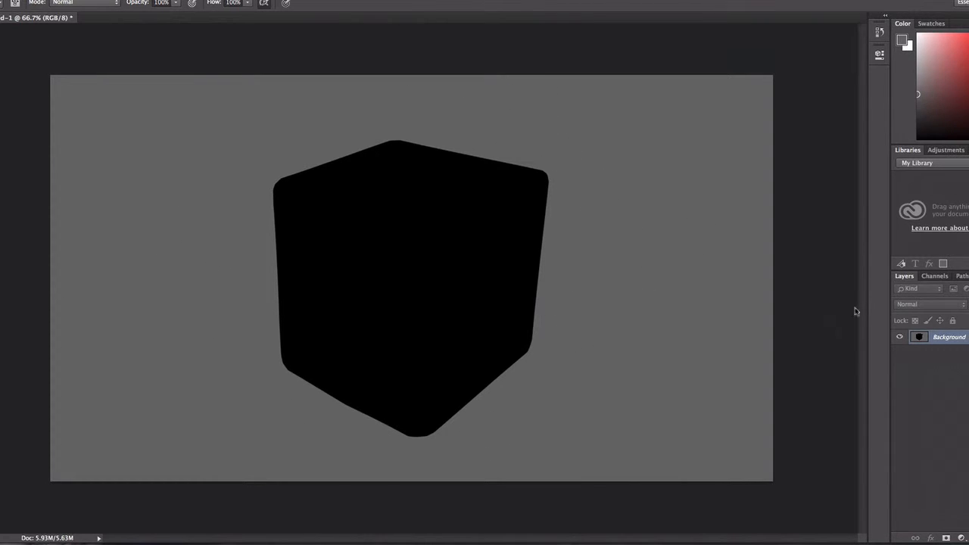
- Add a new layer and handwrite "BASICS OF SHADING" in red with a small hard round brush beside the block
{"action": "key", "text": "super+alt+shift+n"}
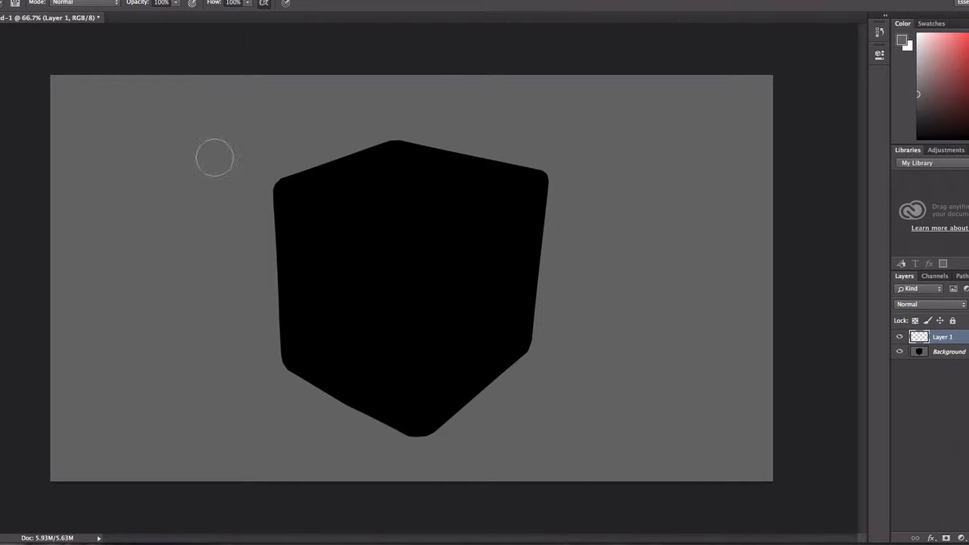
{"action": "left_click", "coordinate": [966, 51]}
{"action": "right_click", "coordinate": [640, 127]}
{"action": "left_click", "coordinate": [594, 442]}
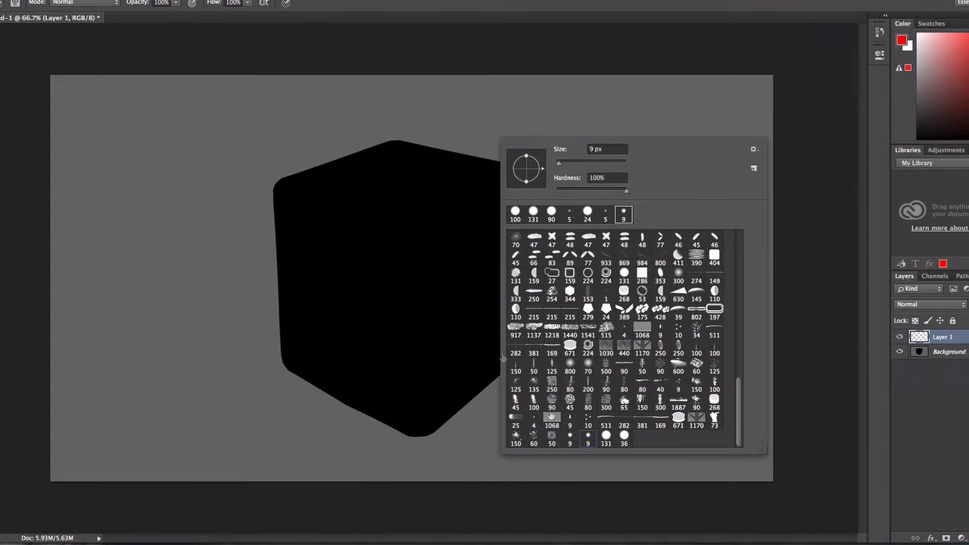
{"action": "left_click_drag", "start_coordinate": [151, 121], "coordinate": [162, 143]}
{"action": "key", "text": "super+z"}
{"action": "right_click", "coordinate": [162, 143]}
{"action": "left_click", "coordinate": [495, 48]}
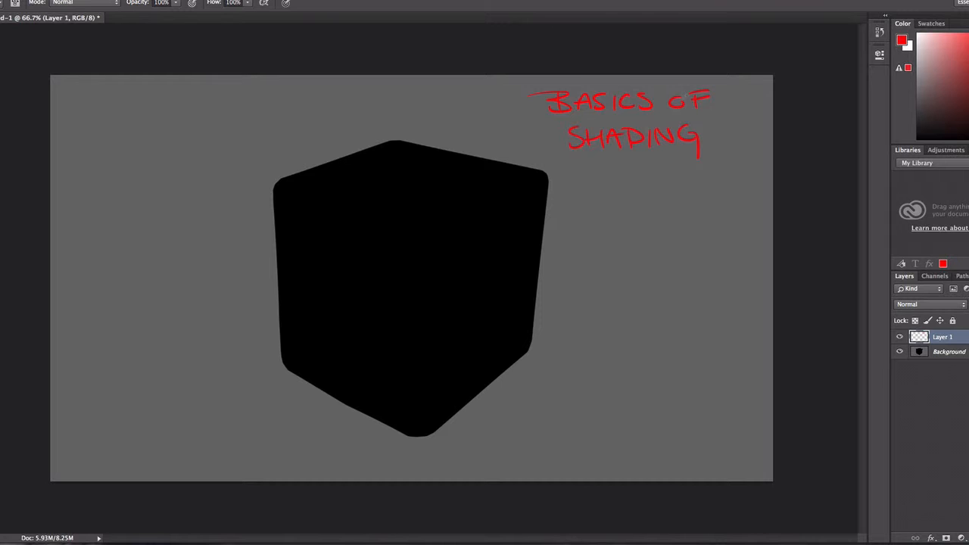
- Delete the lettering layer and move the block to the left part of the canvas
{"action": "left_click_drag", "start_coordinate": [941, 337], "coordinate": [946, 537]}
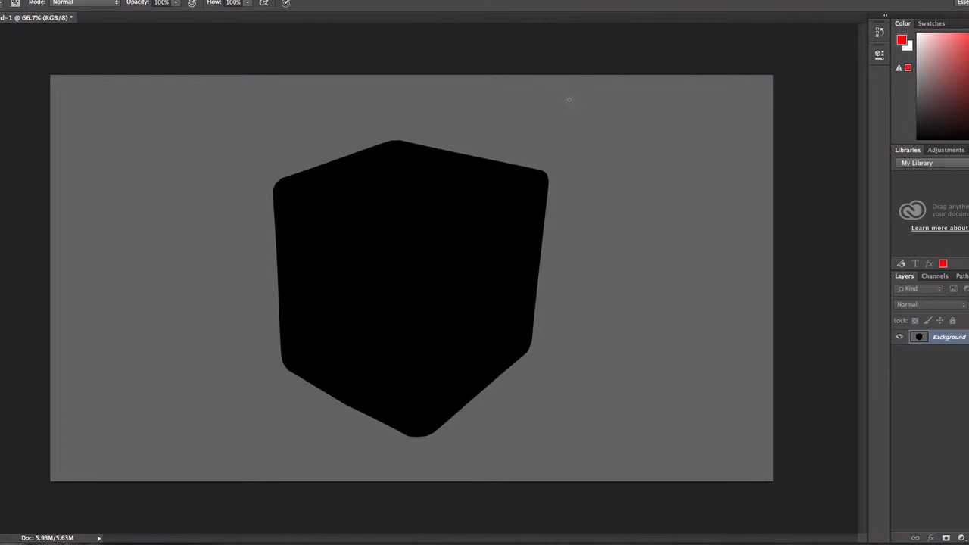
{"action": "key", "text": "m"}
{"action": "left_click_drag", "start_coordinate": [73, 102], "coordinate": [779, 464]}
{"action": "key", "text": "super+j"}
{"action": "key", "text": "v"}
{"action": "left_click_drag", "start_coordinate": [474, 312], "coordinate": [318, 312]}
- Handwrite "1. LIGHTSOURCE" in red on its own layer and underline it twice
{"action": "key", "text": "b"}
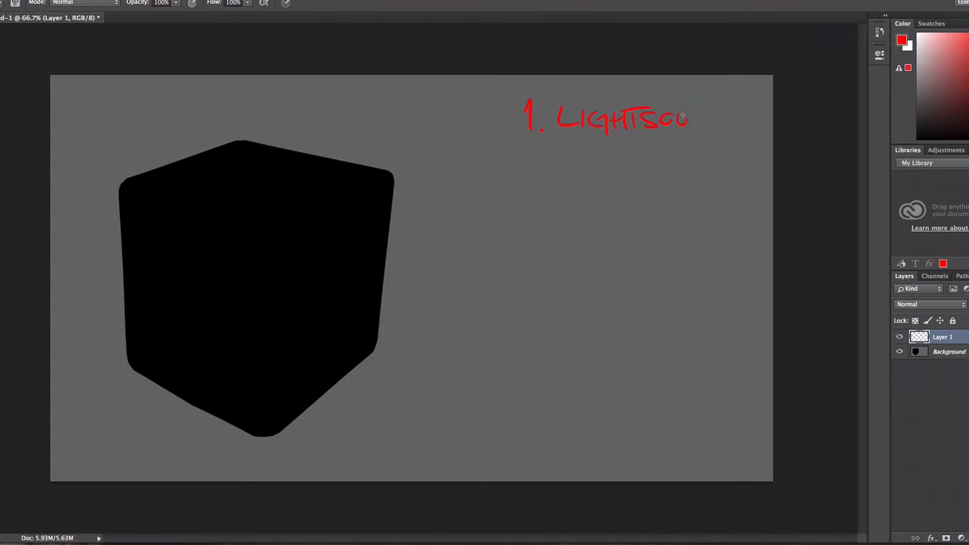
{"action": "left_click_drag", "start_coordinate": [551, 142], "coordinate": [767, 135]}
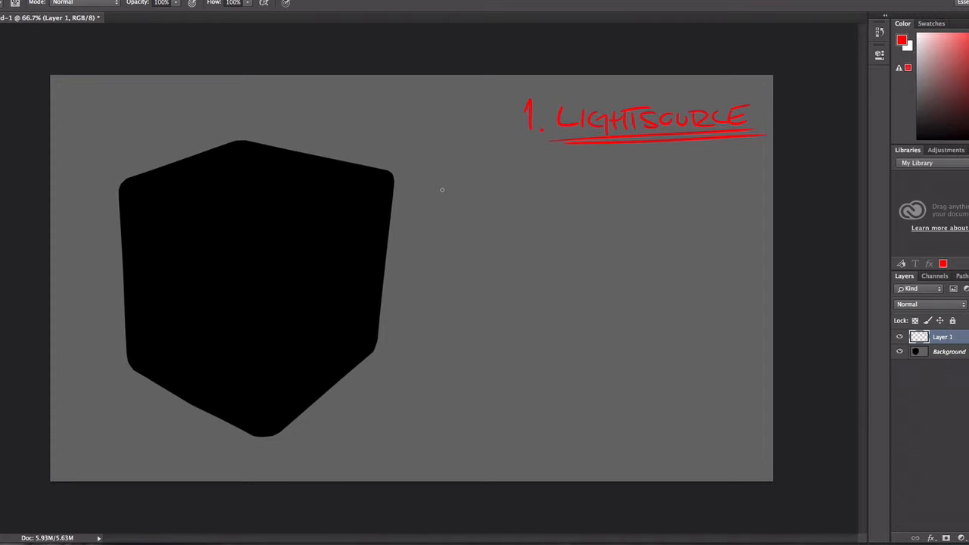
- Shrink the heading into the canvas's upper-right corner and sketch a red sun with an arrow pointing at the block
{"action": "key", "text": "super+t"}
{"action": "left_click_drag", "start_coordinate": [523, 145], "coordinate": [609, 130]}
{"action": "left_click_drag", "start_coordinate": [657, 110], "coordinate": [645, 100]}
{"action": "key", "text": "Return"}
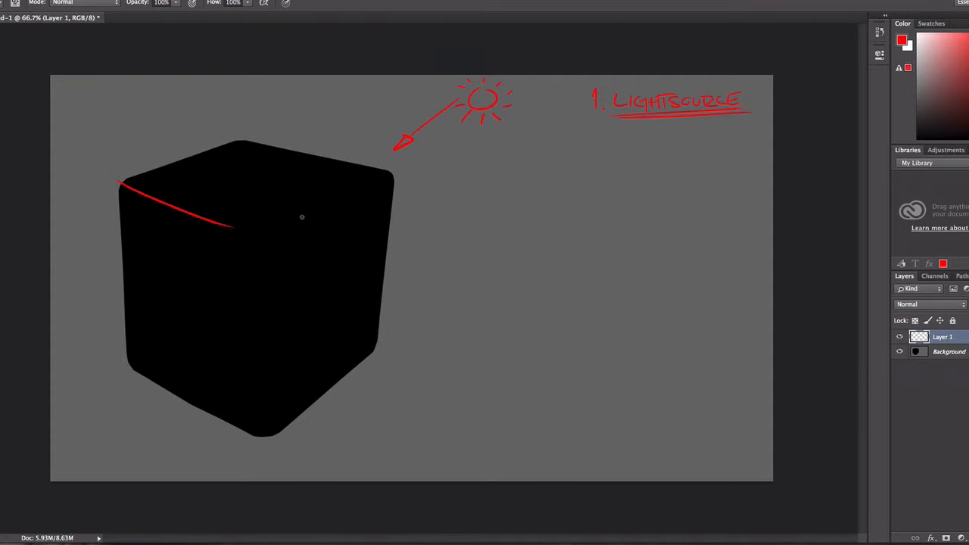
- On a new layer, draw the block's three inner edges in red and number its faces 1, 2 and 3
{"action": "key", "text": "ctrl+shift+alt+n"}
{"action": "left_click_drag", "start_coordinate": [251, 227], "coordinate": [272, 233]}
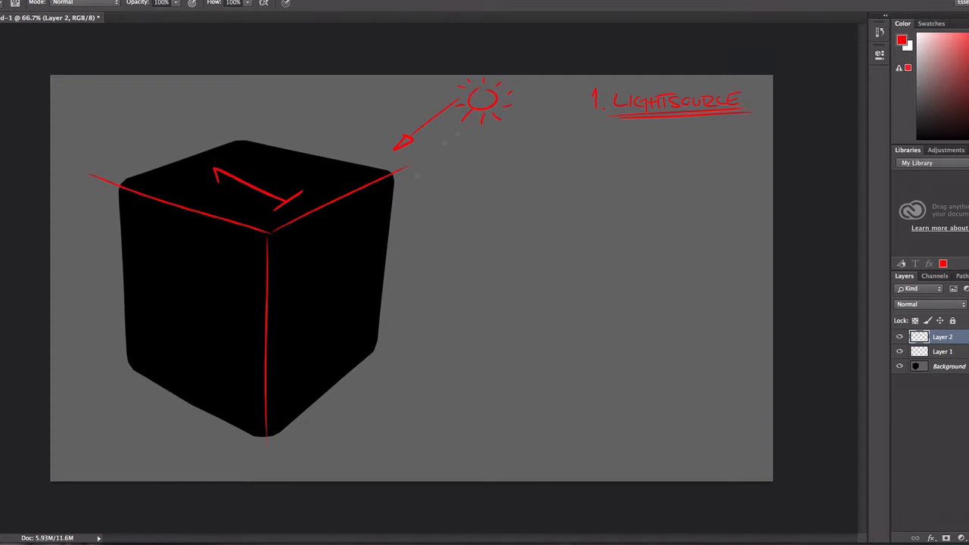
{"action": "mouse_move", "coordinate": [301, 274]}
{"action": "left_mouse_down"}
{"action": "mouse_move", "coordinate": [343, 307]}
{"action": "mouse_move", "coordinate": [307, 339]}
{"action": "mouse_move", "coordinate": [356, 311]}
{"action": "left_mouse_up"}
{"action": "key", "text": "super+z"}
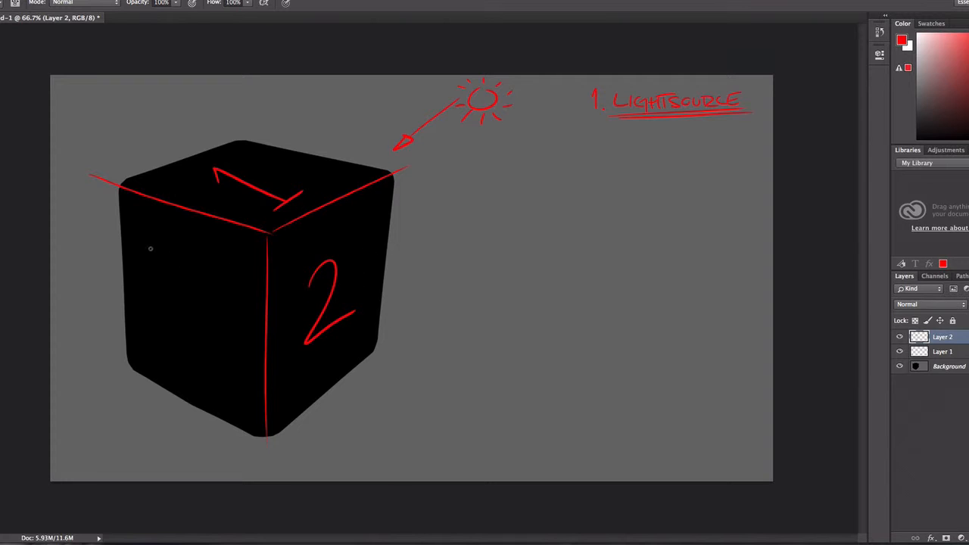
{"action": "key", "text": "super+z"}
{"action": "mouse_move", "coordinate": [174, 264]}
{"action": "left_mouse_down"}
{"action": "mouse_move", "coordinate": [199, 296]}
{"action": "mouse_move", "coordinate": [162, 309]}
{"action": "left_mouse_up"}
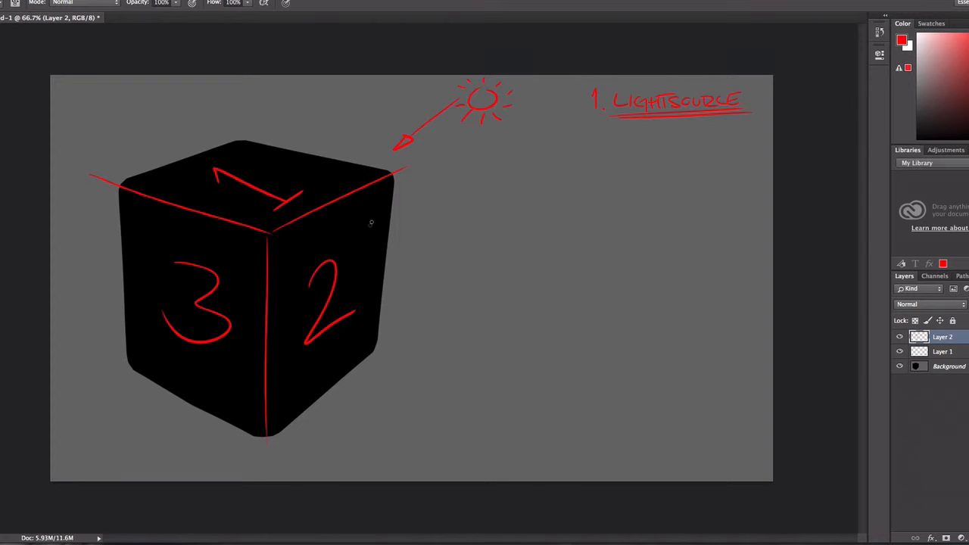
- Hide the numbered guide layer and paint a soft white glow over the block's top face on a new layer
{"action": "left_click", "coordinate": [900, 337]}
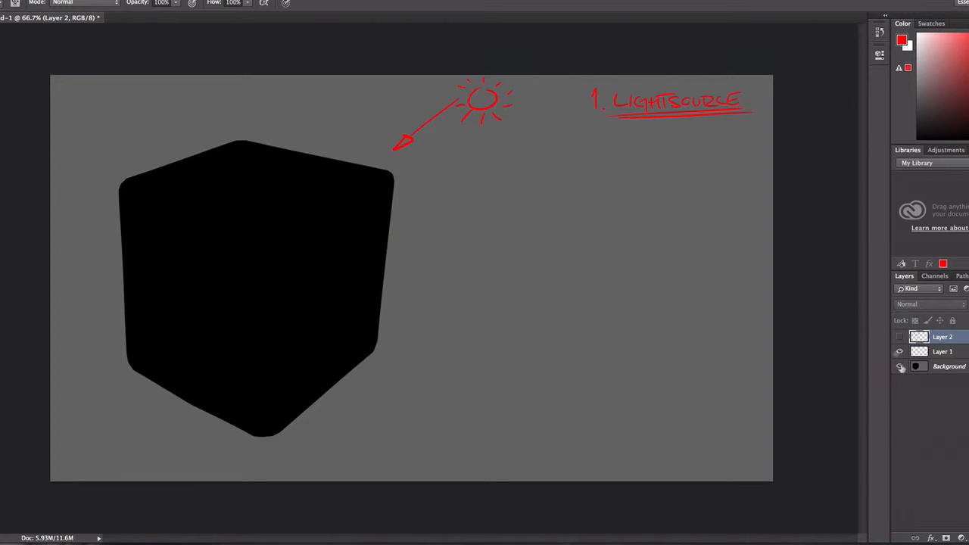
{"action": "key", "text": "alt+shift+super+n"}
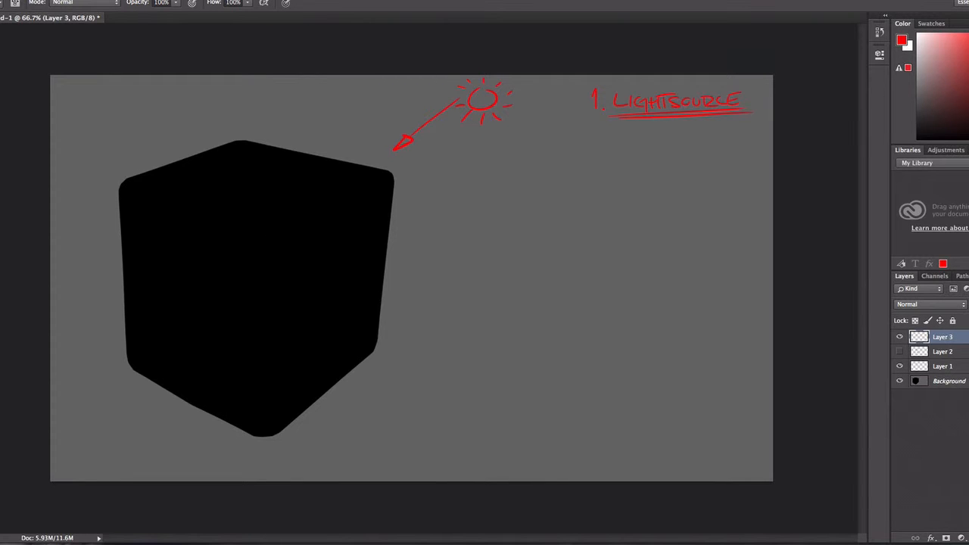
{"action": "key", "text": "x"}
{"action": "right_click", "coordinate": [288, 171]}
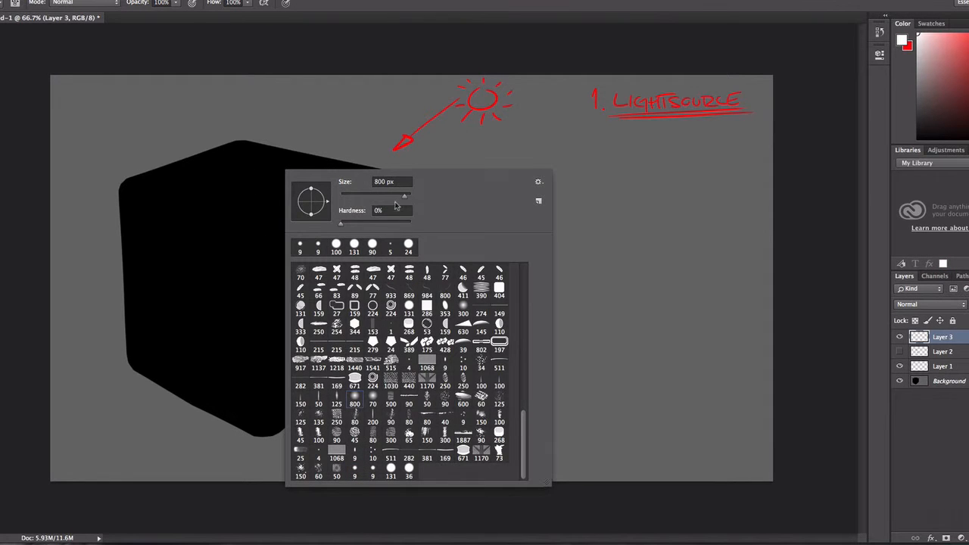
{"action": "left_click", "coordinate": [399, 195]}
{"action": "mouse_move", "coordinate": [146, 178]}
{"action": "left_mouse_down"}
{"action": "mouse_move", "coordinate": [242, 162]}
{"action": "mouse_move", "coordinate": [402, 166]}
{"action": "mouse_move", "coordinate": [335, 178]}
{"action": "mouse_move", "coordinate": [177, 139]}
{"action": "mouse_move", "coordinate": [340, 190]}
{"action": "mouse_move", "coordinate": [273, 227]}
{"action": "left_mouse_up"}
- Erase the white glow outside the block's upper-left edge with a hard eraser
{"action": "key", "text": "e"}
{"action": "left_click_drag", "start_coordinate": [53, 186], "coordinate": [216, 129]}
{"action": "right_click", "coordinate": [190, 155]}
{"action": "left_click", "coordinate": [305, 224]}
{"action": "mouse_move", "coordinate": [47, 169]}
{"action": "left_mouse_down"}
{"action": "mouse_move", "coordinate": [217, 98]}
{"action": "mouse_move", "coordinate": [173, 139]}
{"action": "mouse_move", "coordinate": [89, 179]}
{"action": "mouse_move", "coordinate": [283, 100]}
{"action": "mouse_move", "coordinate": [276, 105]}
{"action": "left_mouse_up"}
{"action": "key", "text": "super+z"}
{"action": "key", "text": "super+z"}
{"action": "mouse_move", "coordinate": [341, 80]}
{"action": "left_mouse_down"}
{"action": "mouse_move", "coordinate": [50, 135]}
{"action": "mouse_move", "coordinate": [71, 188]}
{"action": "mouse_move", "coordinate": [83, 201]}
{"action": "mouse_move", "coordinate": [91, 184]}
{"action": "mouse_move", "coordinate": [93, 206]}
{"action": "left_mouse_up"}
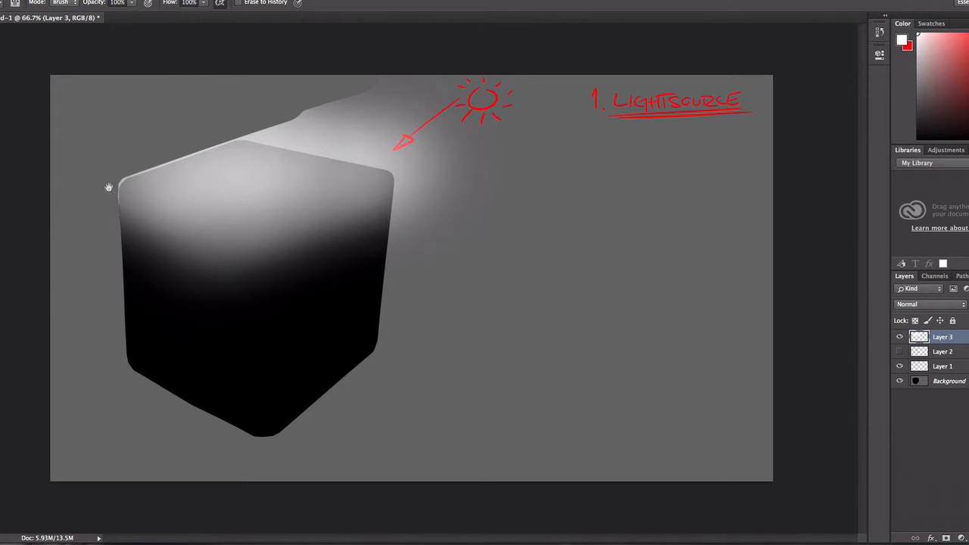
{"action": "key", "text": "super+plus"}
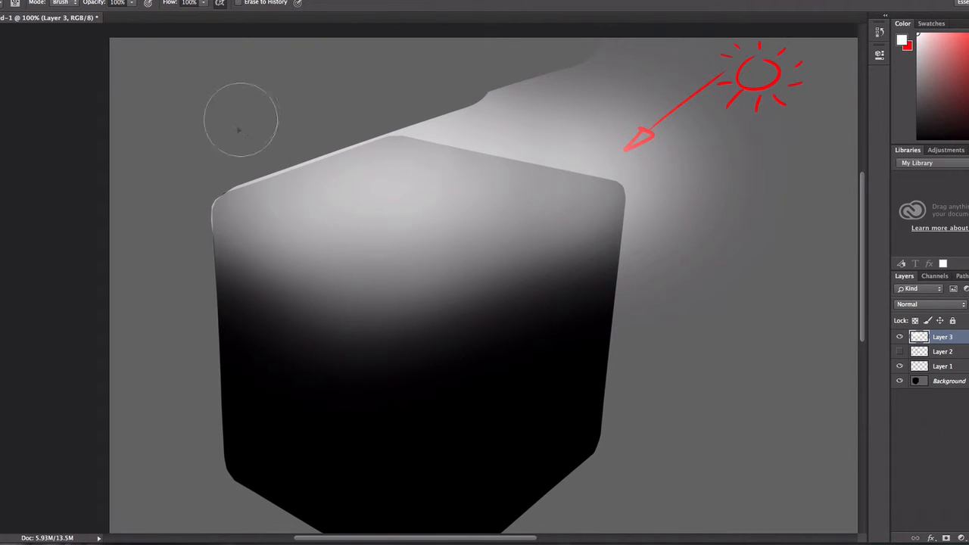
{"action": "mouse_move", "coordinate": [201, 162]}
{"action": "left_mouse_down"}
{"action": "mouse_move", "coordinate": [444, 77]}
{"action": "mouse_move", "coordinate": [649, 106]}
{"action": "mouse_move", "coordinate": [712, 100]}
{"action": "mouse_move", "coordinate": [707, 129]}
{"action": "left_mouse_up"}
- Erase the white glow beyond the block's upper-right edge and right side
{"action": "mouse_move", "coordinate": [405, 96]}
{"action": "left_mouse_down"}
{"action": "mouse_move", "coordinate": [750, 165]}
{"action": "mouse_move", "coordinate": [733, 164]}
{"action": "mouse_move", "coordinate": [772, 162]}
{"action": "left_mouse_up"}
{"action": "key", "text": "super+z"}
{"action": "key", "text": "super+z"}
{"action": "key", "text": "super+z"}
{"action": "left_click_drag", "start_coordinate": [468, 98], "coordinate": [783, 159]}
{"action": "mouse_move", "coordinate": [616, 184]}
{"action": "left_mouse_down"}
{"action": "mouse_move", "coordinate": [508, 164]}
{"action": "mouse_move", "coordinate": [480, 210]}
{"action": "mouse_move", "coordinate": [545, 229]}
{"action": "left_mouse_up"}
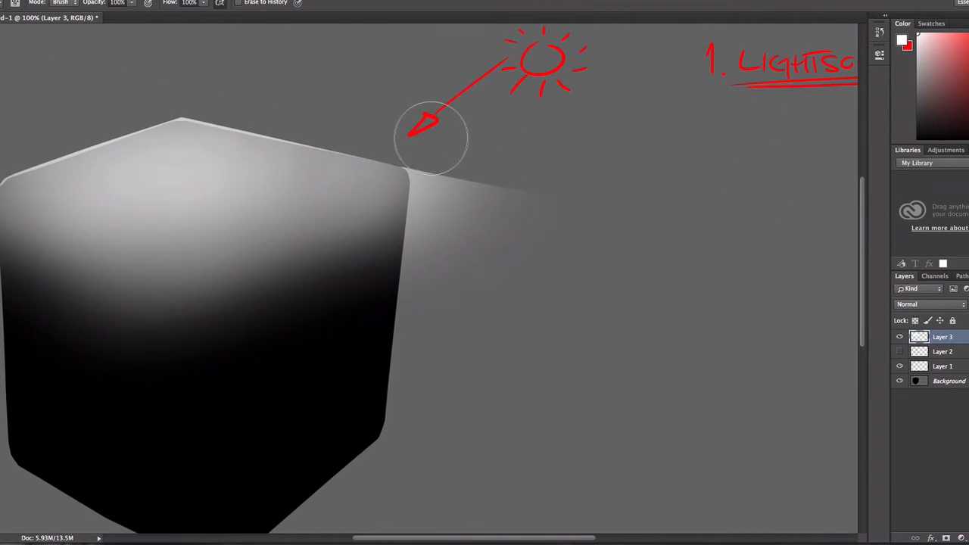
{"action": "mouse_move", "coordinate": [447, 157]}
{"action": "left_mouse_down"}
{"action": "mouse_move", "coordinate": [424, 134]}
{"action": "mouse_move", "coordinate": [447, 161]}
{"action": "mouse_move", "coordinate": [452, 198]}
{"action": "mouse_move", "coordinate": [438, 277]}
{"action": "mouse_move", "coordinate": [511, 256]}
{"action": "left_mouse_up"}
{"action": "left_click_drag", "start_coordinate": [436, 257], "coordinate": [534, 222]}
- Erase the glow from both front faces along straight edges and round the top face's front corner
{"action": "left_click_drag", "start_coordinate": [318, 278], "coordinate": [593, 134]}
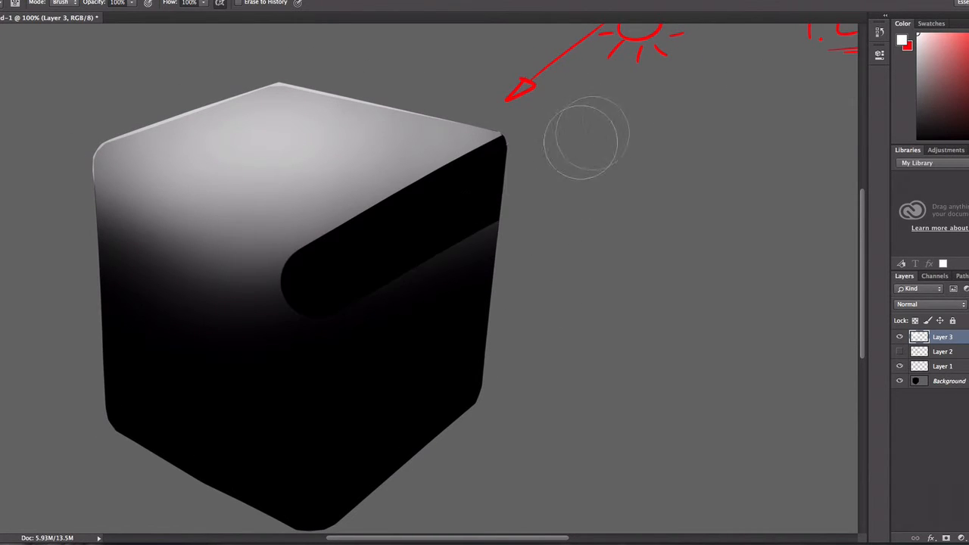
{"action": "left_click_drag", "start_coordinate": [272, 315], "coordinate": [278, 344]}
{"action": "left_click_drag", "start_coordinate": [210, 234], "coordinate": [365, 212]}
{"action": "left_click_drag", "start_coordinate": [227, 176], "coordinate": [433, 265]}
{"action": "key", "text": "super+z"}
{"action": "mouse_move", "coordinate": [253, 167]}
{"action": "left_mouse_down"}
{"action": "mouse_move", "coordinate": [493, 255]}
{"action": "mouse_move", "coordinate": [508, 286]}
{"action": "left_mouse_up"}
{"action": "left_click_drag", "start_coordinate": [261, 231], "coordinate": [390, 280]}
{"action": "left_click_drag", "start_coordinate": [448, 230], "coordinate": [378, 266]}
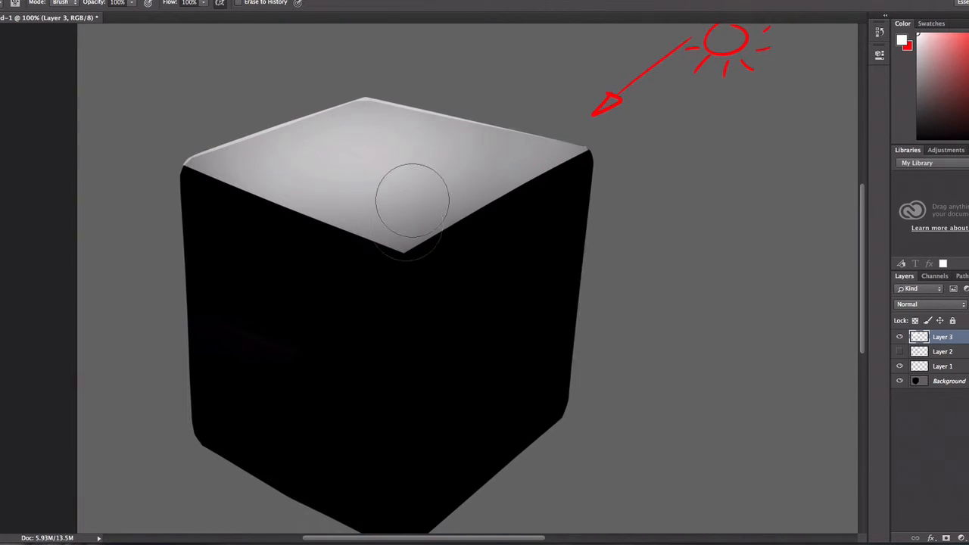
{"action": "right_click", "coordinate": [411, 228]}
{"action": "mouse_move", "coordinate": [331, 308]}
{"action": "left_mouse_down"}
{"action": "mouse_move", "coordinate": [435, 281]}
{"action": "mouse_move", "coordinate": [395, 288]}
{"action": "left_mouse_up"}
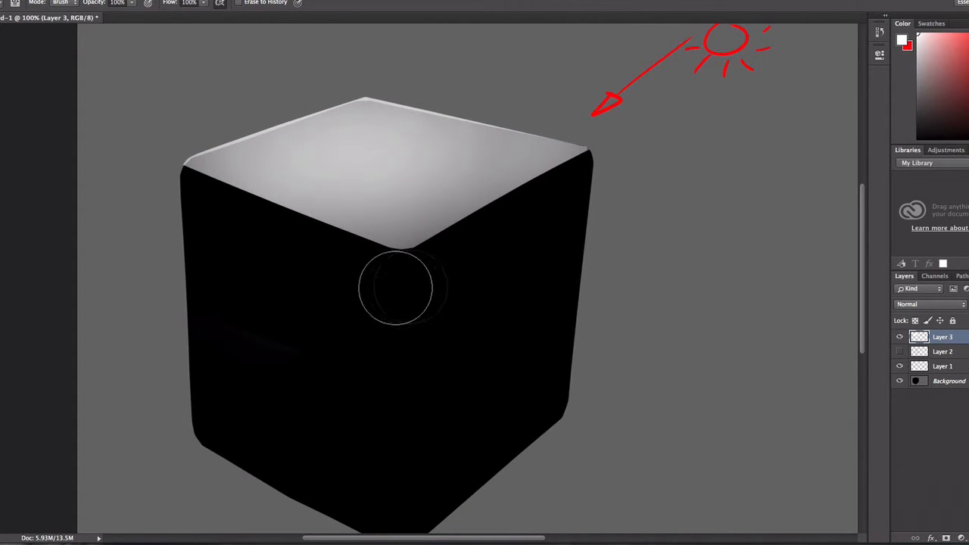
{"action": "right_click", "coordinate": [315, 136]}
{"action": "left_click", "coordinate": [378, 156]}
{"action": "left_click", "coordinate": [202, 134]}
{"action": "left_click_drag", "start_coordinate": [191, 149], "coordinate": [316, 97]}
{"action": "left_click_drag", "start_coordinate": [215, 137], "coordinate": [313, 97]}
{"action": "key", "text": "alt+super+z"}
{"action": "key", "text": "alt+super+z"}
- Thin the bright rim along the top face's back edges with a smaller hard eraser
{"action": "right_click", "coordinate": [266, 152]}
{"action": "left_click", "coordinate": [302, 228]}
{"action": "left_click", "coordinate": [181, 149]}
{"action": "key", "text": "bracketleft"}
{"action": "key", "text": "bracketleft"}
{"action": "key", "text": "bracketleft"}
{"action": "key", "text": "bracketleft"}
{"action": "key", "text": "bracketleft"}
{"action": "key", "text": "bracketleft"}
{"action": "left_click_drag", "start_coordinate": [167, 152], "coordinate": [298, 96]}
{"action": "mouse_move", "coordinate": [160, 147]}
{"action": "left_mouse_down"}
{"action": "mouse_move", "coordinate": [327, 76]}
{"action": "mouse_move", "coordinate": [550, 112]}
{"action": "left_mouse_up"}
{"action": "left_click_drag", "start_coordinate": [378, 78], "coordinate": [563, 119]}
{"action": "key", "text": "super+z"}
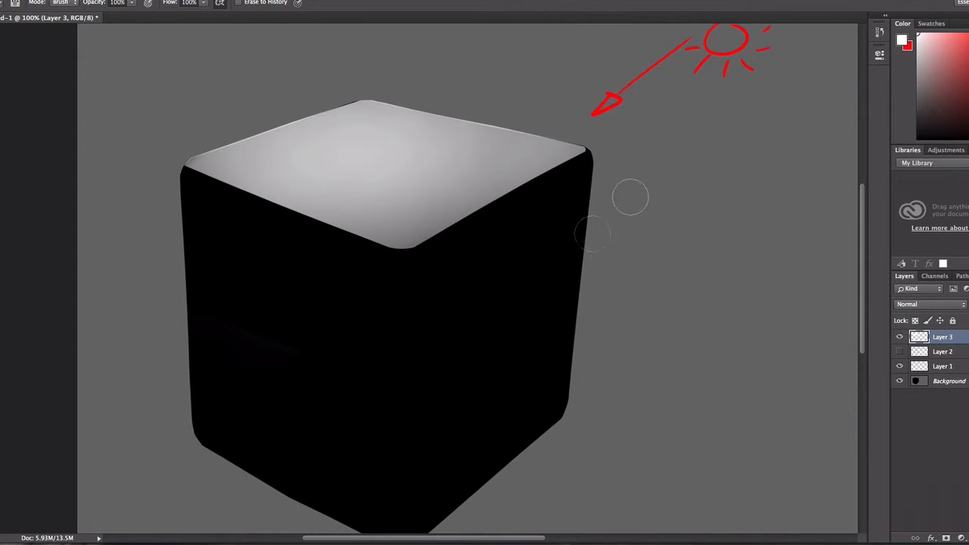
- Check the numbered faces against the whole block by showing the guide layer and hiding it again
{"action": "left_click_drag", "start_coordinate": [596, 327], "coordinate": [533, 270]}
{"action": "left_click", "coordinate": [533, 270], "text": "super"}
{"action": "left_click", "coordinate": [433, 289], "text": "alt+super"}
{"action": "left_click", "coordinate": [432, 294], "text": "alt+super"}
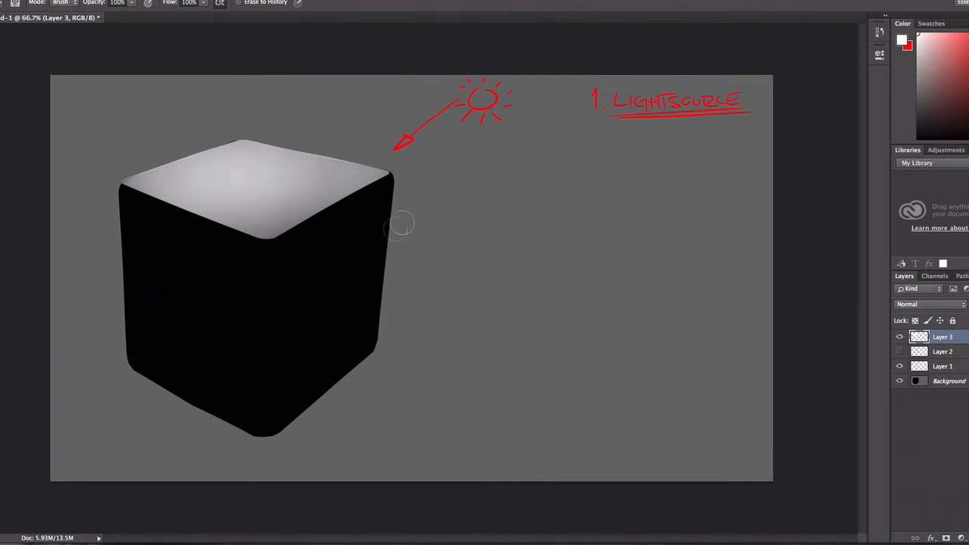
{"action": "left_click", "coordinate": [899, 352]}
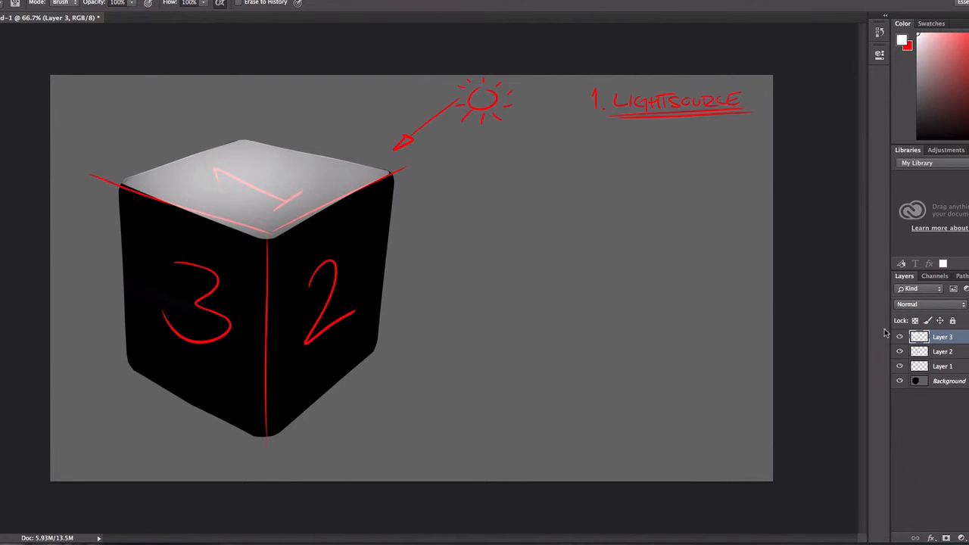
{"action": "left_click", "coordinate": [900, 352]}
- On a new layer, paint the block's right face with a soft grey sampled from the top face's darker front area
{"action": "key", "text": "super+alt+shift+n"}
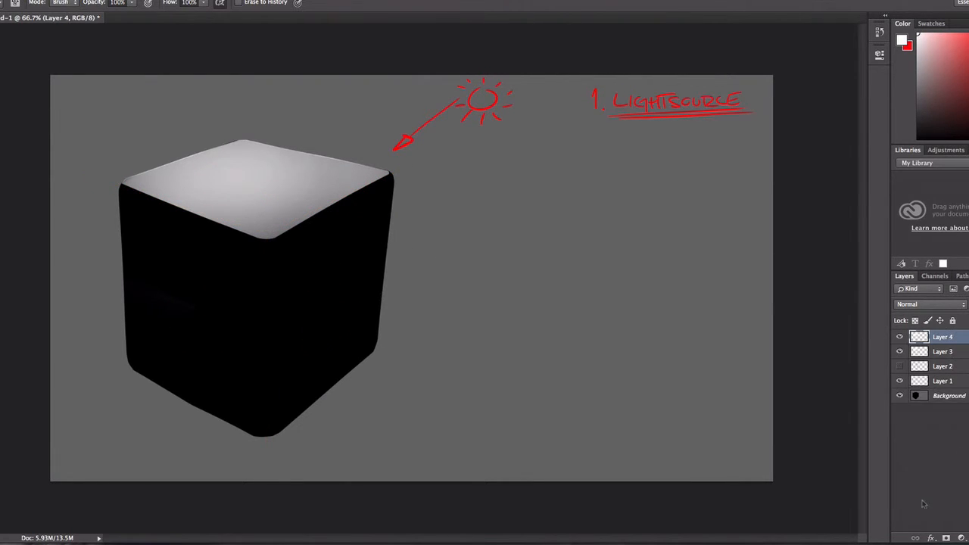
{"action": "key", "text": "b"}
{"action": "left_click", "coordinate": [284, 222], "text": "alt"}
{"action": "mouse_move", "coordinate": [309, 242]}
{"action": "left_mouse_down"}
{"action": "mouse_move", "coordinate": [305, 297]}
{"action": "mouse_move", "coordinate": [376, 200]}
{"action": "mouse_move", "coordinate": [353, 321]}
{"action": "mouse_move", "coordinate": [335, 290]}
{"action": "mouse_move", "coordinate": [363, 325]}
{"action": "mouse_move", "coordinate": [377, 218]}
{"action": "mouse_move", "coordinate": [287, 372]}
{"action": "mouse_move", "coordinate": [335, 184]}
{"action": "mouse_move", "coordinate": [348, 221]}
{"action": "left_mouse_up"}
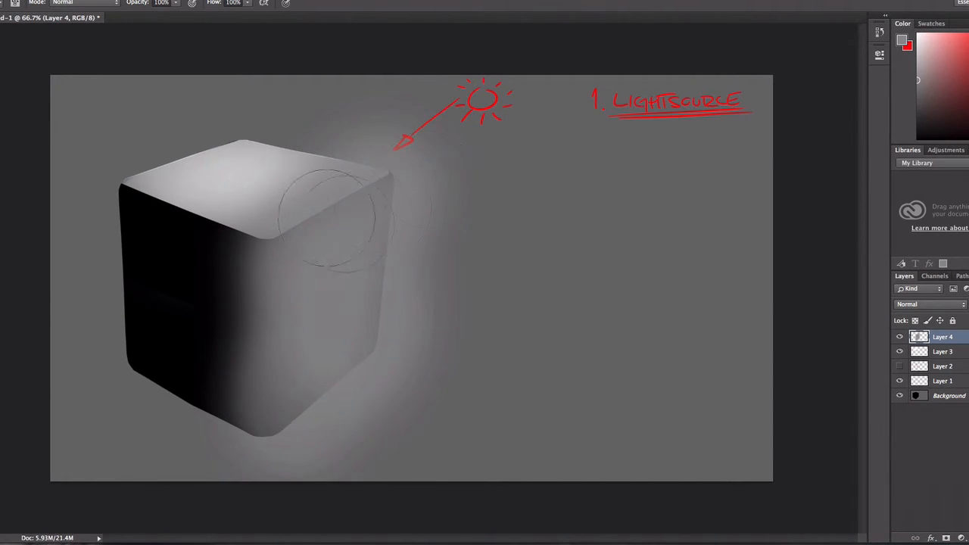
- Erase the grey spilling onto the top and left faces and outside the right face's outline
{"action": "key", "text": "e"}
{"action": "mouse_move", "coordinate": [254, 226]}
{"action": "left_mouse_down"}
{"action": "mouse_move", "coordinate": [242, 416]}
{"action": "mouse_move", "coordinate": [234, 166]}
{"action": "mouse_move", "coordinate": [382, 144]}
{"action": "mouse_move", "coordinate": [364, 159]}
{"action": "mouse_move", "coordinate": [402, 124]}
{"action": "mouse_move", "coordinate": [350, 172]}
{"action": "left_mouse_up"}
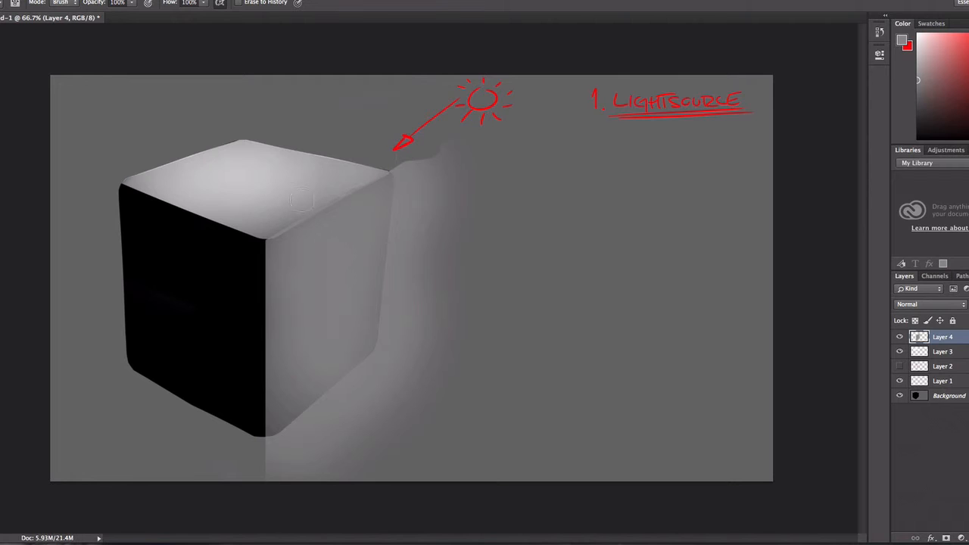
{"action": "left_click_drag", "start_coordinate": [395, 159], "coordinate": [437, 115]}
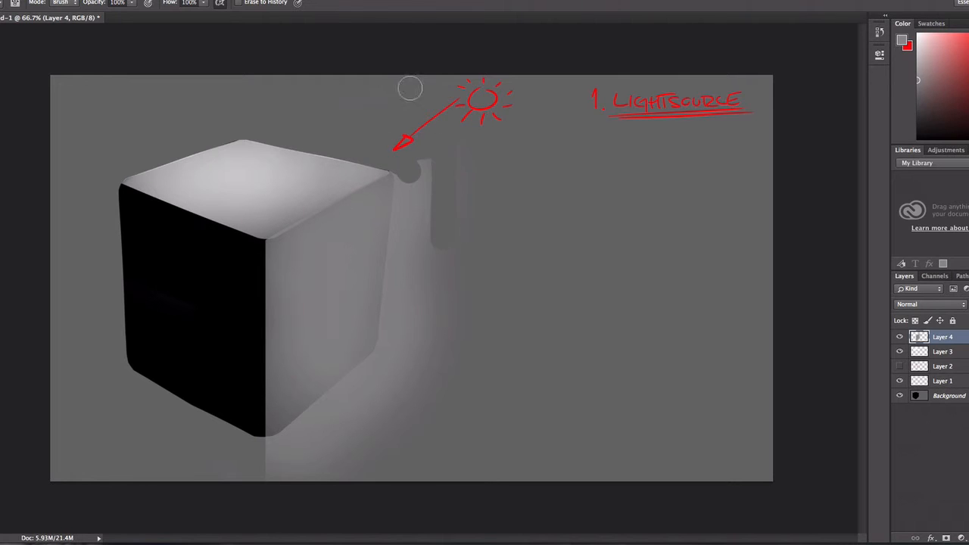
{"action": "left_click_drag", "start_coordinate": [459, 158], "coordinate": [419, 135]}
{"action": "mouse_move", "coordinate": [405, 170]}
{"action": "left_mouse_down"}
{"action": "mouse_move", "coordinate": [411, 162]}
{"action": "mouse_move", "coordinate": [394, 356]}
{"action": "left_mouse_up"}
{"action": "mouse_move", "coordinate": [406, 233]}
{"action": "left_mouse_down"}
{"action": "mouse_move", "coordinate": [401, 255]}
{"action": "mouse_move", "coordinate": [441, 327]}
{"action": "left_mouse_up"}
{"action": "mouse_move", "coordinate": [271, 450]}
{"action": "left_mouse_down"}
{"action": "mouse_move", "coordinate": [348, 397]}
{"action": "mouse_move", "coordinate": [291, 424]}
{"action": "left_mouse_up"}
{"action": "key", "text": "super+z"}
{"action": "mouse_move", "coordinate": [272, 461]}
{"action": "left_mouse_down"}
{"action": "mouse_move", "coordinate": [363, 375]}
{"action": "mouse_move", "coordinate": [344, 428]}
{"action": "mouse_move", "coordinate": [409, 425]}
{"action": "left_mouse_up"}
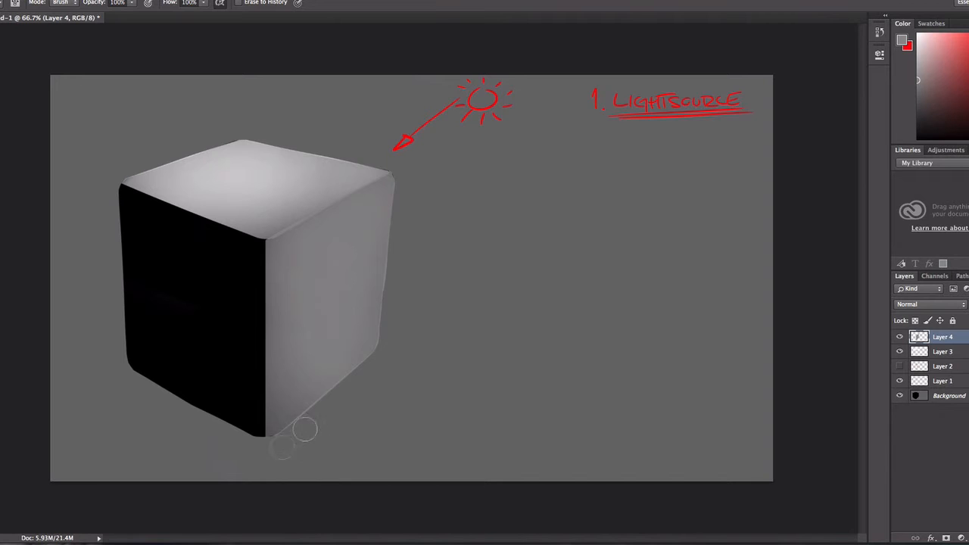
- Darken the right face by fading its grey with a large soft eraser, and trim its lower edge with a 9 px eraser
{"action": "right_click", "coordinate": [394, 145]}
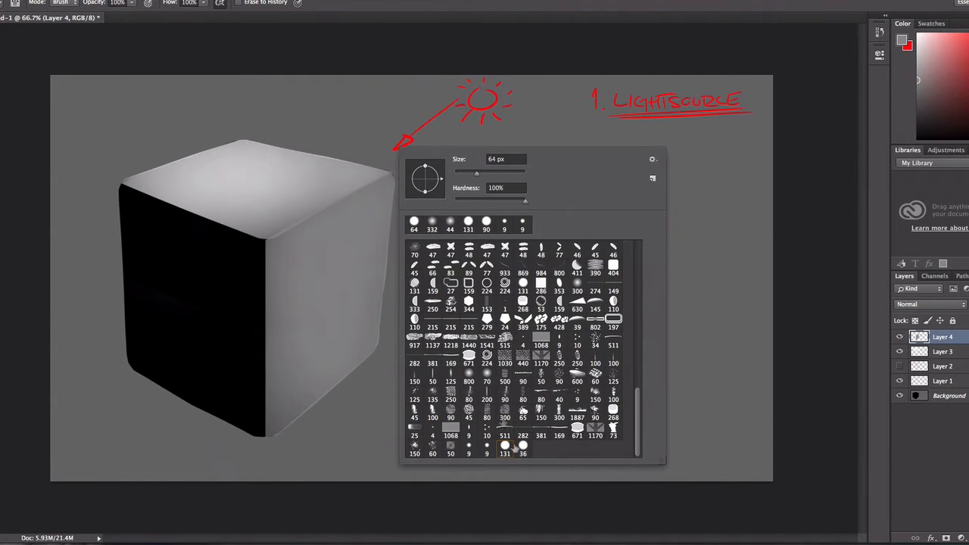
{"action": "left_click_drag", "start_coordinate": [256, 262], "coordinate": [406, 172]}
{"action": "left_click_drag", "start_coordinate": [279, 413], "coordinate": [405, 339]}
{"action": "left_click_drag", "start_coordinate": [311, 405], "coordinate": [377, 360]}
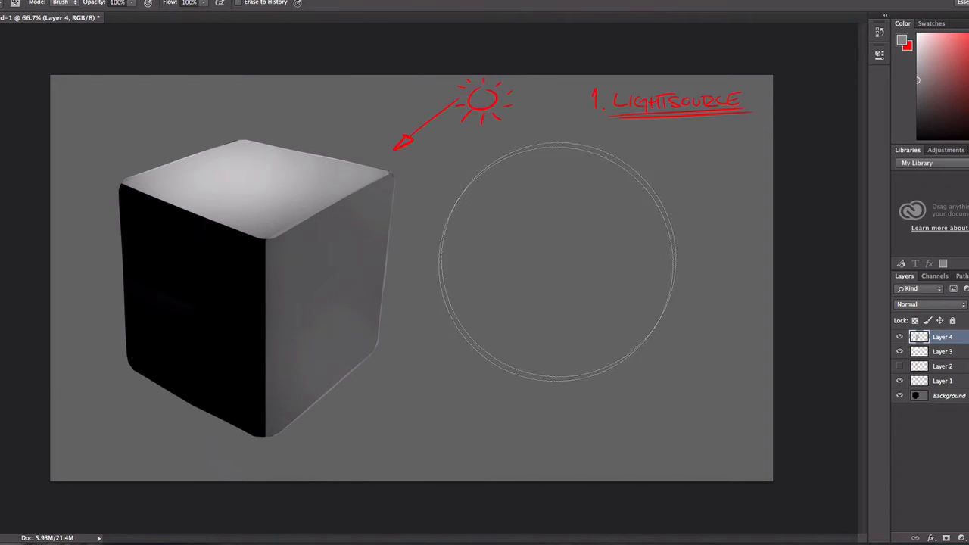
{"action": "right_click", "coordinate": [494, 250]}
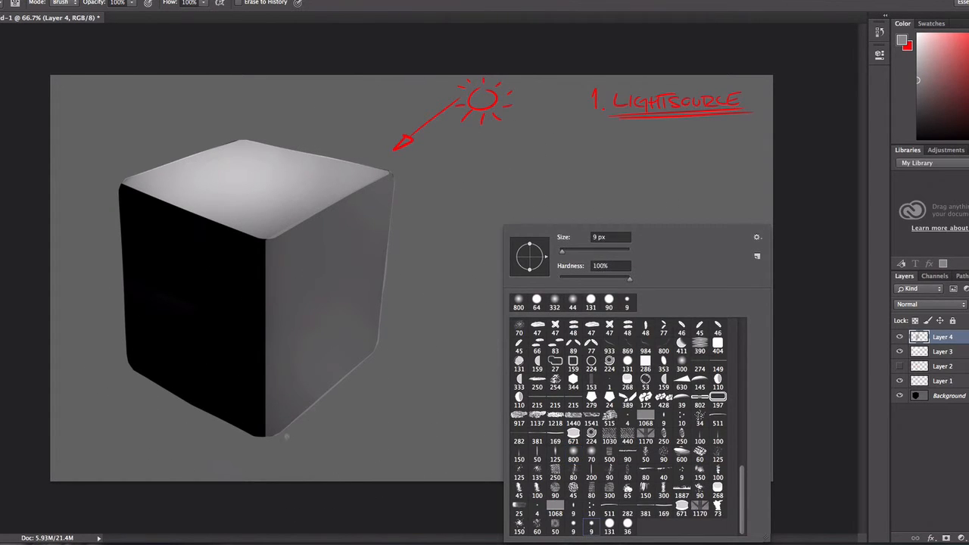
{"action": "left_click_drag", "start_coordinate": [287, 437], "coordinate": [340, 384]}
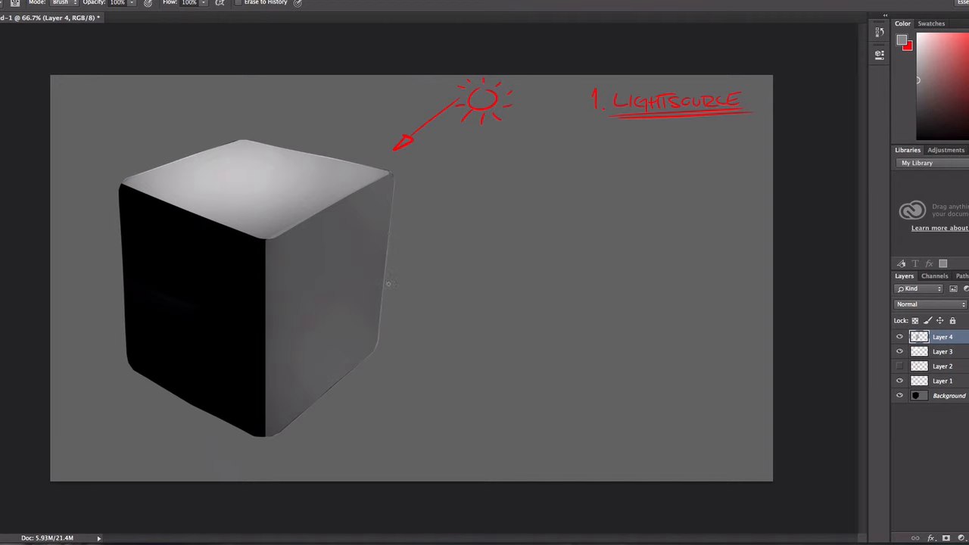
- Soften the right face's front vertical edge and lower edge with a small soft eraser
{"action": "right_click", "coordinate": [393, 282]}
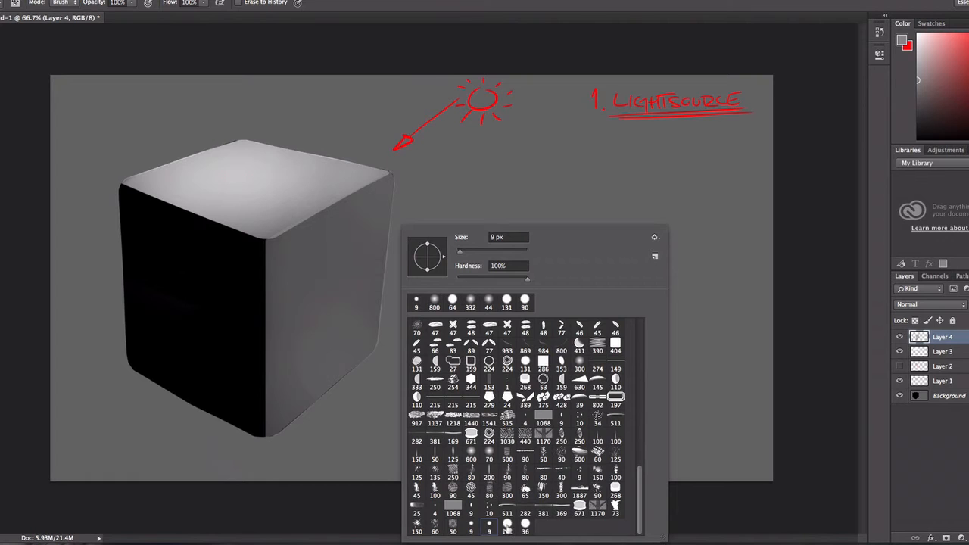
{"action": "left_click", "coordinate": [429, 300]}
{"action": "left_click_drag", "start_coordinate": [266, 263], "coordinate": [87, 281]}
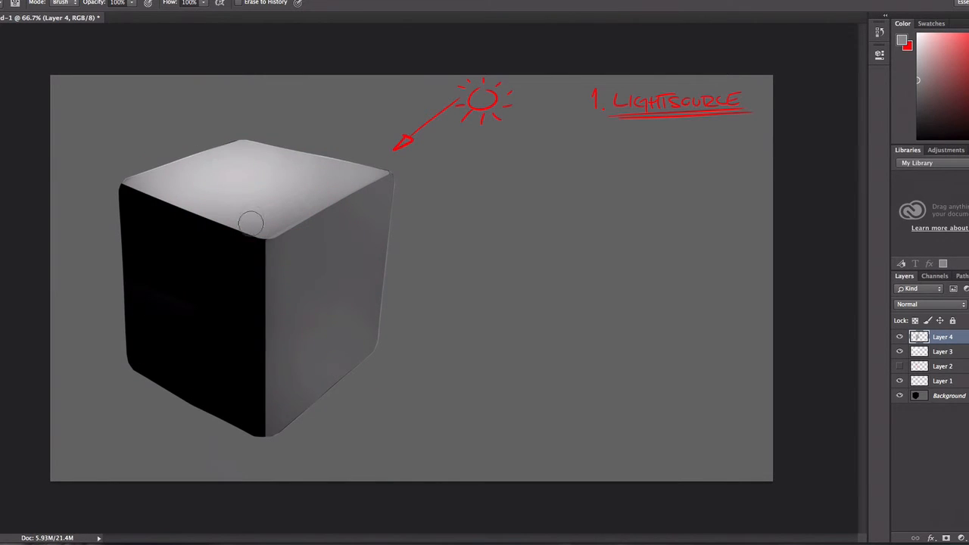
{"action": "left_click_drag", "start_coordinate": [252, 223], "coordinate": [248, 368]}
{"action": "left_click_drag", "start_coordinate": [293, 443], "coordinate": [264, 443]}
{"action": "mouse_move", "coordinate": [269, 441]}
{"action": "left_mouse_down"}
{"action": "mouse_move", "coordinate": [329, 404]}
{"action": "mouse_move", "coordinate": [368, 352]}
{"action": "left_mouse_up"}
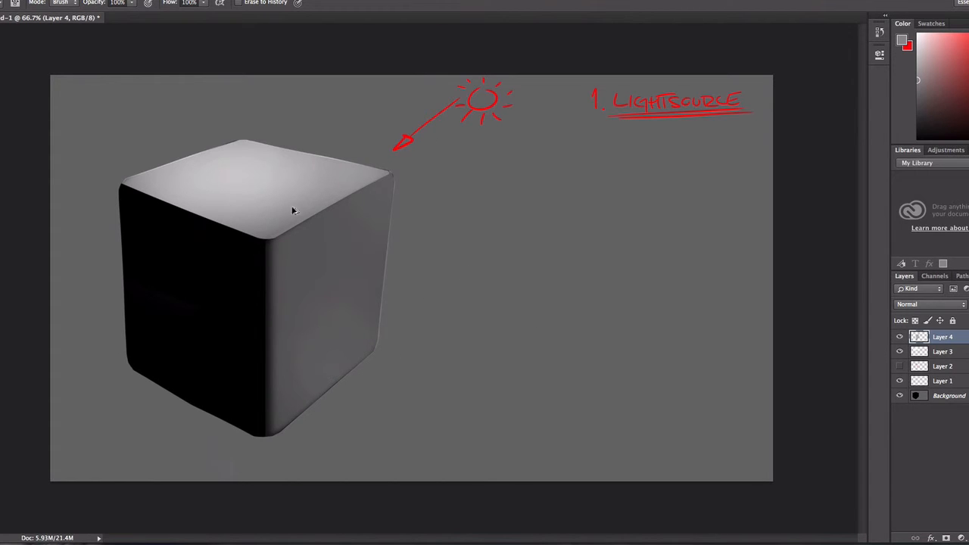
- Compare the shaded right face with the numbered guide layer by showing the guide and hiding it again
{"action": "left_click", "coordinate": [901, 367]}
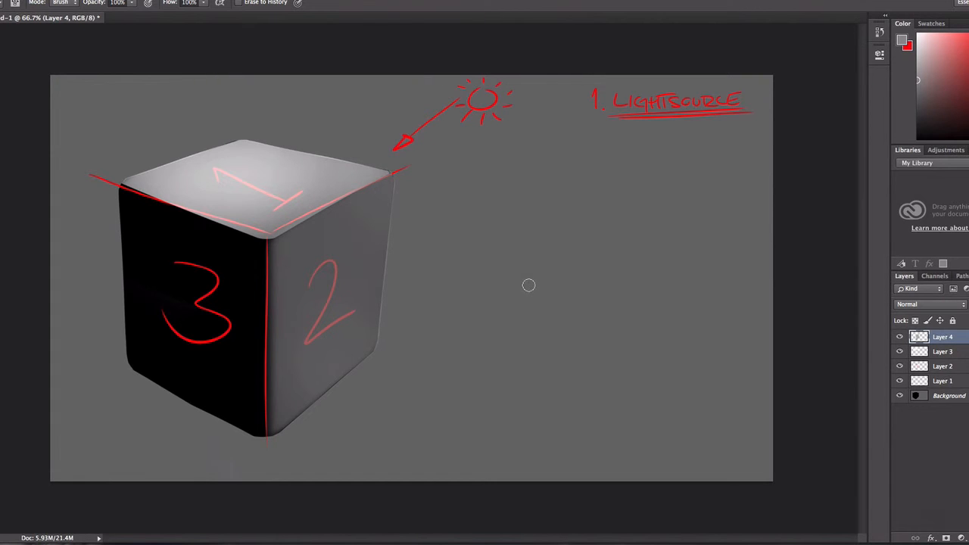
{"action": "left_click", "coordinate": [900, 366]}
- On a new layer, paint the block's left face with a soft dark grey sampled beside the front vertical edge
{"action": "key", "text": "b"}
{"action": "left_click", "coordinate": [281, 288], "text": "alt"}
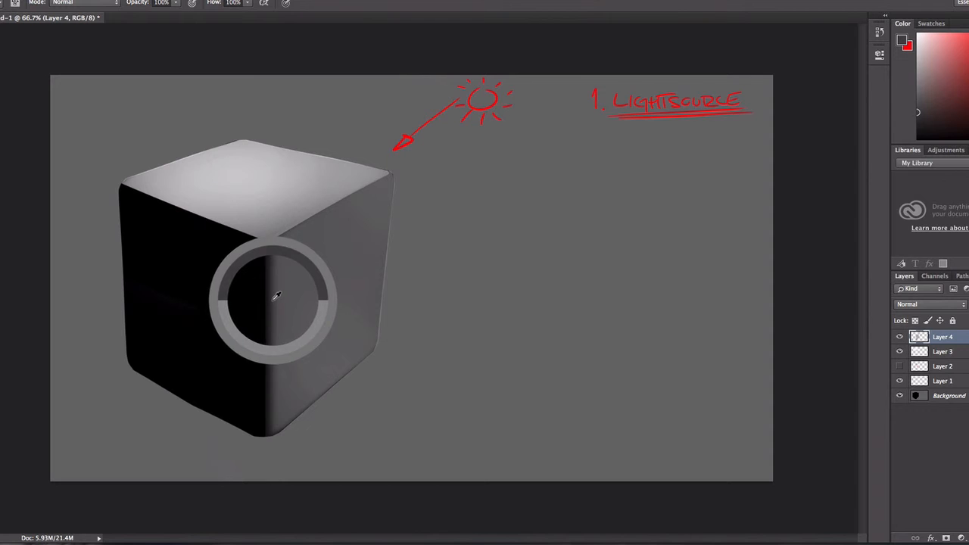
{"action": "key", "text": "ctrl+shift+alt+n"}
{"action": "right_click", "coordinate": [206, 230]}
{"action": "mouse_move", "coordinate": [154, 235]}
{"action": "left_mouse_down"}
{"action": "mouse_move", "coordinate": [185, 241]}
{"action": "mouse_move", "coordinate": [225, 310]}
{"action": "mouse_move", "coordinate": [182, 367]}
{"action": "mouse_move", "coordinate": [250, 368]}
{"action": "mouse_move", "coordinate": [187, 339]}
{"action": "mouse_move", "coordinate": [148, 213]}
{"action": "mouse_move", "coordinate": [237, 333]}
{"action": "mouse_move", "coordinate": [240, 401]}
{"action": "mouse_move", "coordinate": [166, 213]}
{"action": "mouse_move", "coordinate": [127, 185]}
{"action": "mouse_move", "coordinate": [168, 187]}
{"action": "left_mouse_up"}
- Erase the dark grey spilling onto the top face and outside the left face's outline
{"action": "key", "text": "e"}
{"action": "mouse_move", "coordinate": [103, 149]}
{"action": "left_mouse_down"}
{"action": "mouse_move", "coordinate": [109, 293]}
{"action": "mouse_move", "coordinate": [109, 165]}
{"action": "mouse_move", "coordinate": [107, 206]}
{"action": "left_mouse_up"}
{"action": "mouse_move", "coordinate": [82, 126]}
{"action": "left_mouse_down"}
{"action": "mouse_move", "coordinate": [71, 246]}
{"action": "mouse_move", "coordinate": [94, 349]}
{"action": "mouse_move", "coordinate": [91, 210]}
{"action": "mouse_move", "coordinate": [99, 444]}
{"action": "mouse_move", "coordinate": [91, 303]}
{"action": "mouse_move", "coordinate": [93, 353]}
{"action": "left_mouse_up"}
{"action": "right_click", "coordinate": [140, 205]}
{"action": "left_click", "coordinate": [247, 510]}
{"action": "mouse_move", "coordinate": [53, 133]}
{"action": "left_mouse_down"}
{"action": "mouse_move", "coordinate": [232, 105]}
{"action": "mouse_move", "coordinate": [101, 167]}
{"action": "mouse_move", "coordinate": [277, 169]}
{"action": "mouse_move", "coordinate": [303, 215]}
{"action": "mouse_move", "coordinate": [124, 154]}
{"action": "mouse_move", "coordinate": [381, 243]}
{"action": "left_mouse_up"}
{"action": "mouse_move", "coordinate": [93, 148]}
{"action": "left_mouse_down"}
{"action": "mouse_move", "coordinate": [318, 213]}
{"action": "mouse_move", "coordinate": [268, 405]}
{"action": "mouse_move", "coordinate": [192, 461]}
{"action": "mouse_move", "coordinate": [76, 347]}
{"action": "left_mouse_up"}
{"action": "mouse_move", "coordinate": [122, 391]}
{"action": "left_mouse_down"}
{"action": "mouse_move", "coordinate": [225, 457]}
{"action": "mouse_move", "coordinate": [275, 427]}
{"action": "left_mouse_up"}
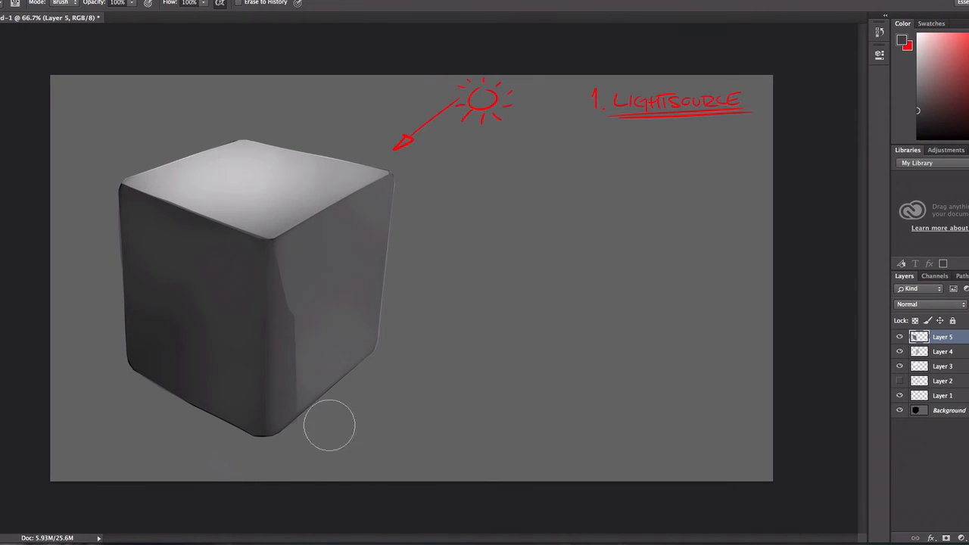
- Erase the left face's dark grey spilling onto the right face along the front vertical edge with a small eraser
{"action": "right_click", "coordinate": [343, 352]}
{"action": "left_click", "coordinate": [405, 307]}
{"action": "left_click_drag", "start_coordinate": [279, 244], "coordinate": [278, 402]}
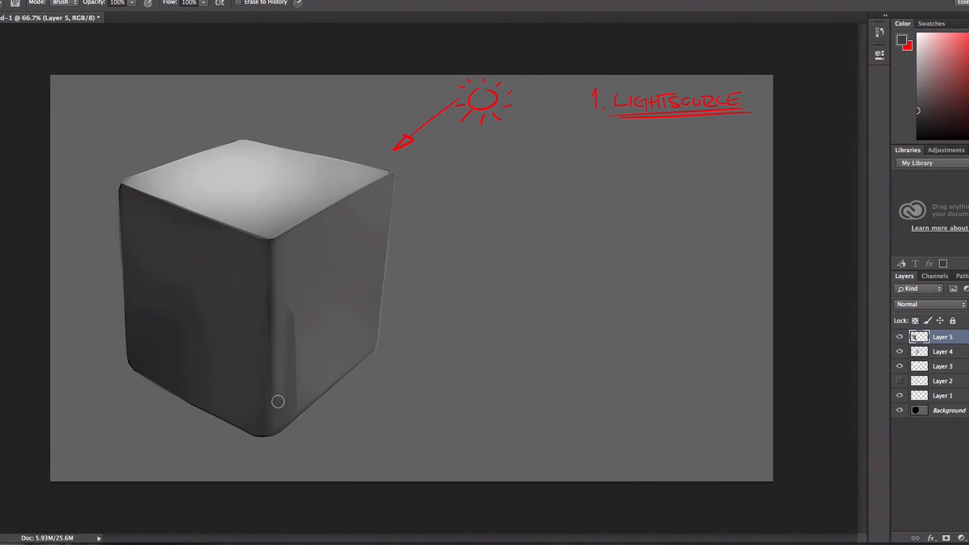
{"action": "left_click_drag", "start_coordinate": [299, 310], "coordinate": [293, 431]}
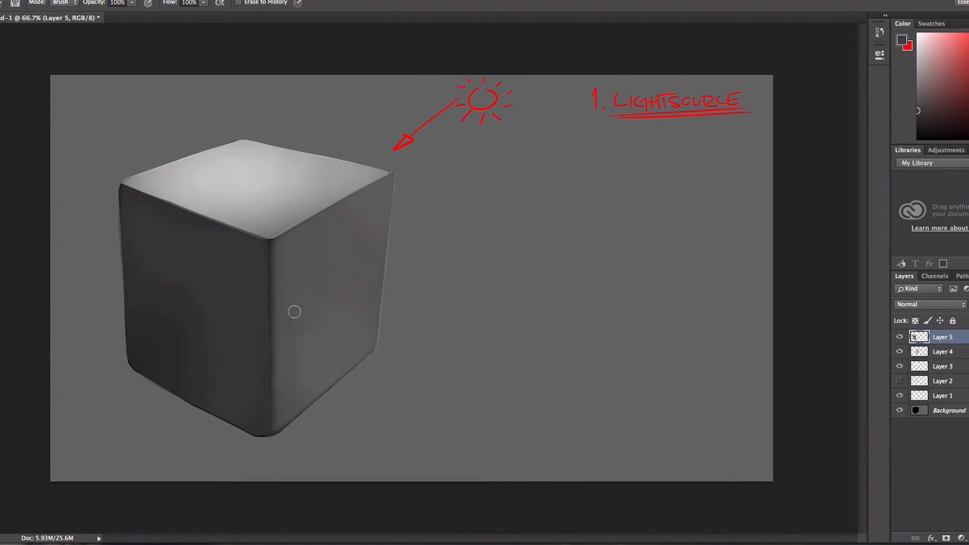
{"action": "left_click_drag", "start_coordinate": [113, 184], "coordinate": [127, 402]}
{"action": "key", "text": "ctrl+z"}
{"action": "left_click_drag", "start_coordinate": [112, 204], "coordinate": [122, 370]}
{"action": "key", "text": "ctrl+z"}
- Even out the left face with a smaller brush, using a dark grey sampled from its lower area
{"action": "key", "text": "bracketleft"}
{"action": "key", "text": "bracketleft"}
{"action": "key", "text": "bracketleft"}
{"action": "key", "text": "bracketleft"}
{"action": "key", "text": "bracketleft"}
{"action": "key", "text": "b"}
{"action": "key", "text": "bracketleft"}
{"action": "key", "text": "bracketleft"}
{"action": "key", "text": "bracketleft"}
{"action": "key", "text": "bracketleft"}
{"action": "key", "text": "bracketleft"}
{"action": "key", "text": "bracketleft"}
{"action": "left_click", "coordinate": [222, 347], "text": "alt"}
{"action": "mouse_move", "coordinate": [198, 335]}
{"action": "left_mouse_down"}
{"action": "mouse_move", "coordinate": [203, 381]}
{"action": "mouse_move", "coordinate": [190, 265]}
{"action": "left_mouse_up"}
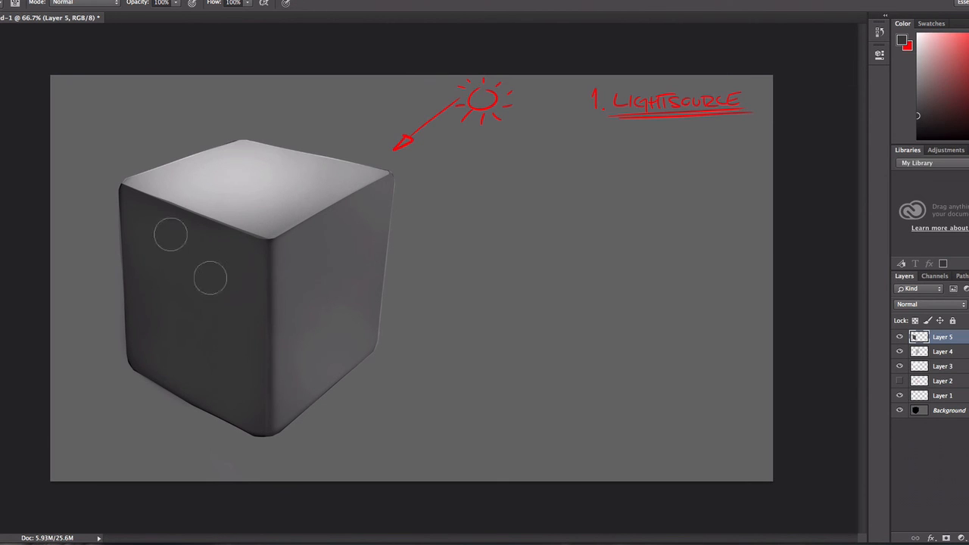
- Clean the left face's outer edge with a small eraser and darken the face with a large soft eraser
{"action": "key", "text": "bracketleft"}
{"action": "key", "text": "bracketleft"}
{"action": "key", "text": "bracketleft"}
{"action": "key", "text": "bracketleft"}
{"action": "key", "text": "e"}
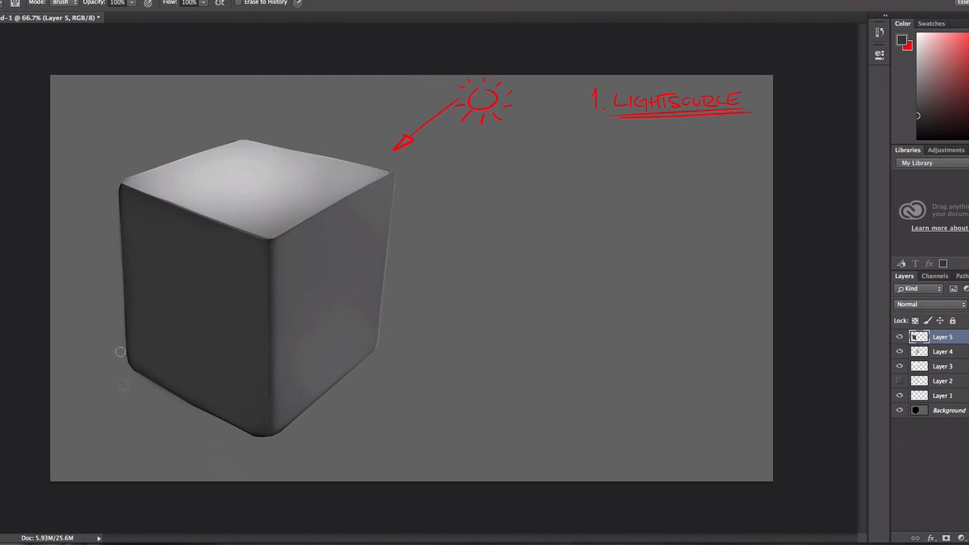
{"action": "left_click", "coordinate": [395, 312], "text": "alt"}
{"action": "left_click", "coordinate": [401, 318], "text": "alt"}
{"action": "left_click", "coordinate": [355, 280], "text": "super"}
{"action": "left_click", "coordinate": [362, 269], "text": "super"}
{"action": "left_click_drag", "start_coordinate": [192, 275], "coordinate": [268, 378]}
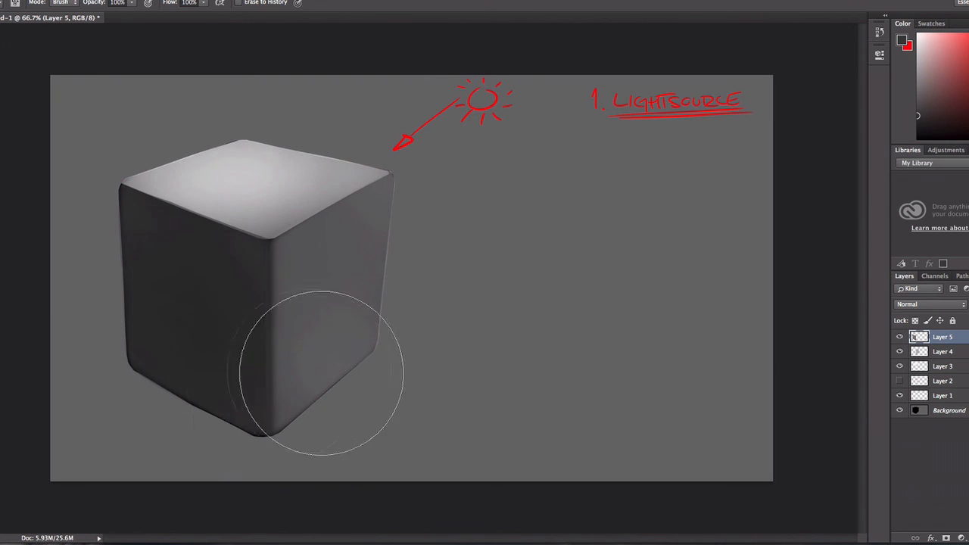
- Show the guide layer to check the three shaded faces against their numbers
{"action": "left_click", "coordinate": [900, 381]}
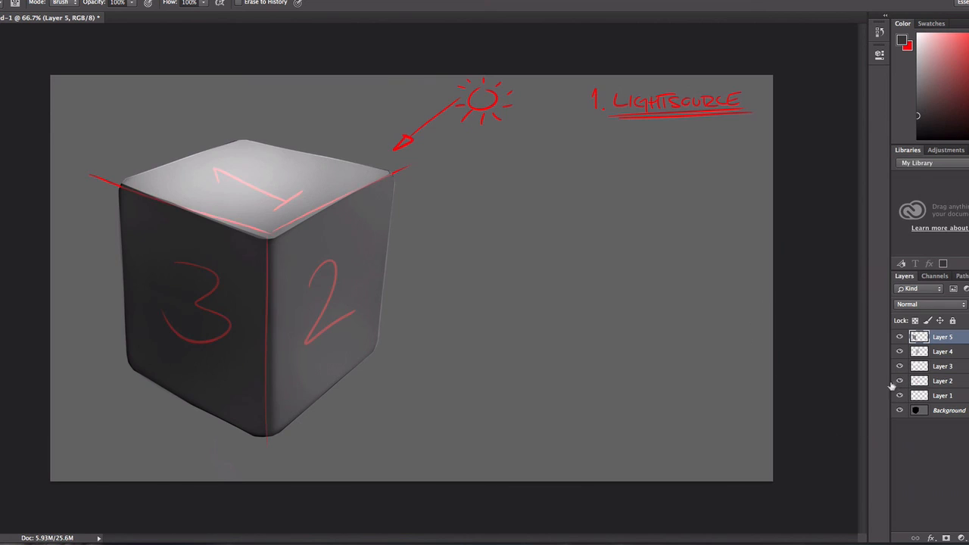